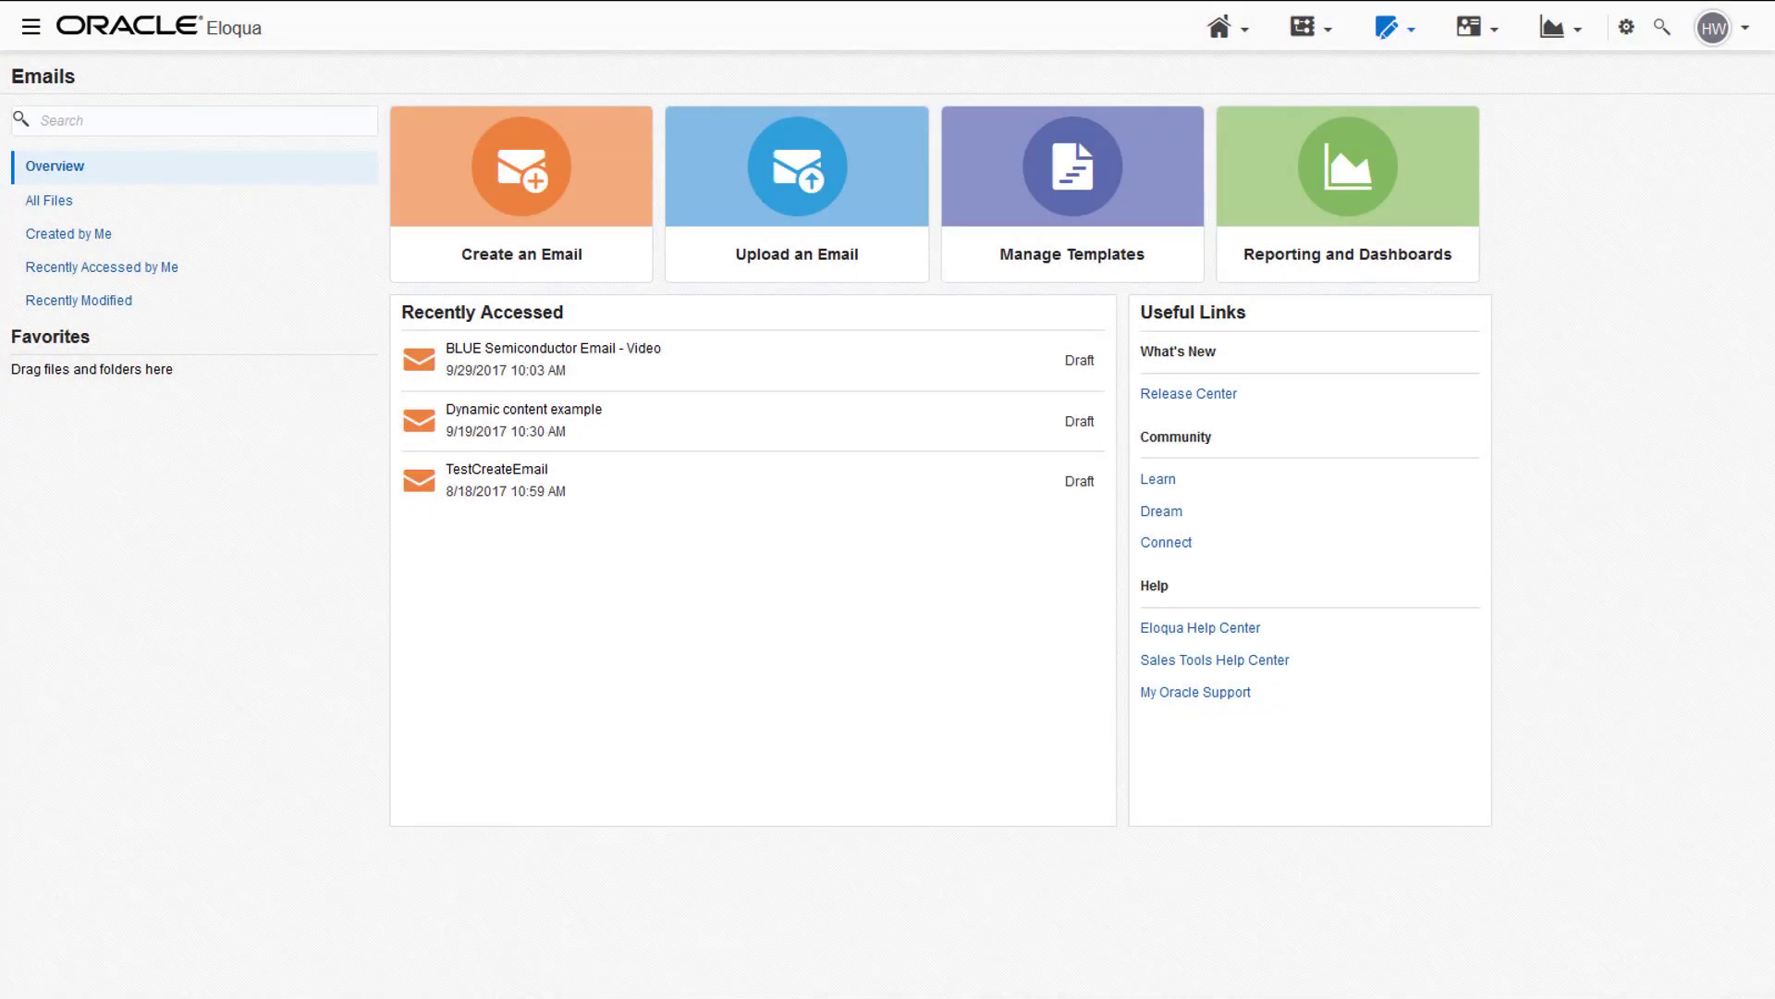
Create a new email from the 1 Column template
click(576, 270)
click(593, 316)
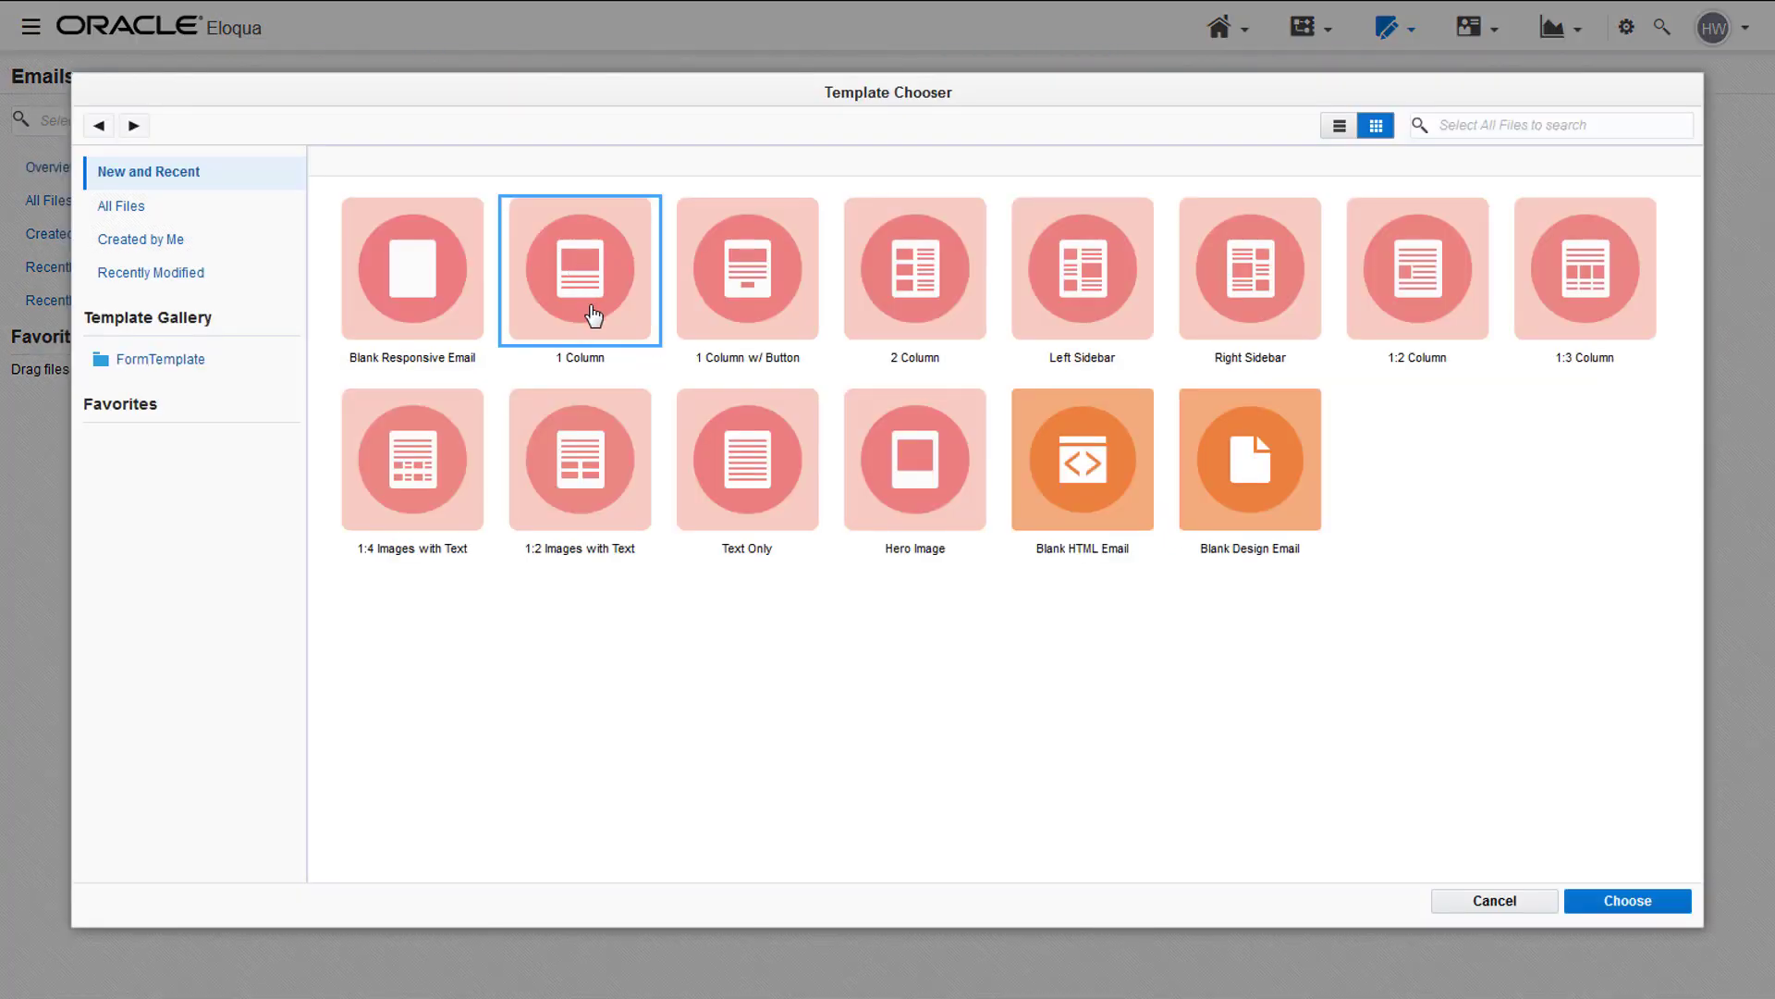
click(1596, 900)
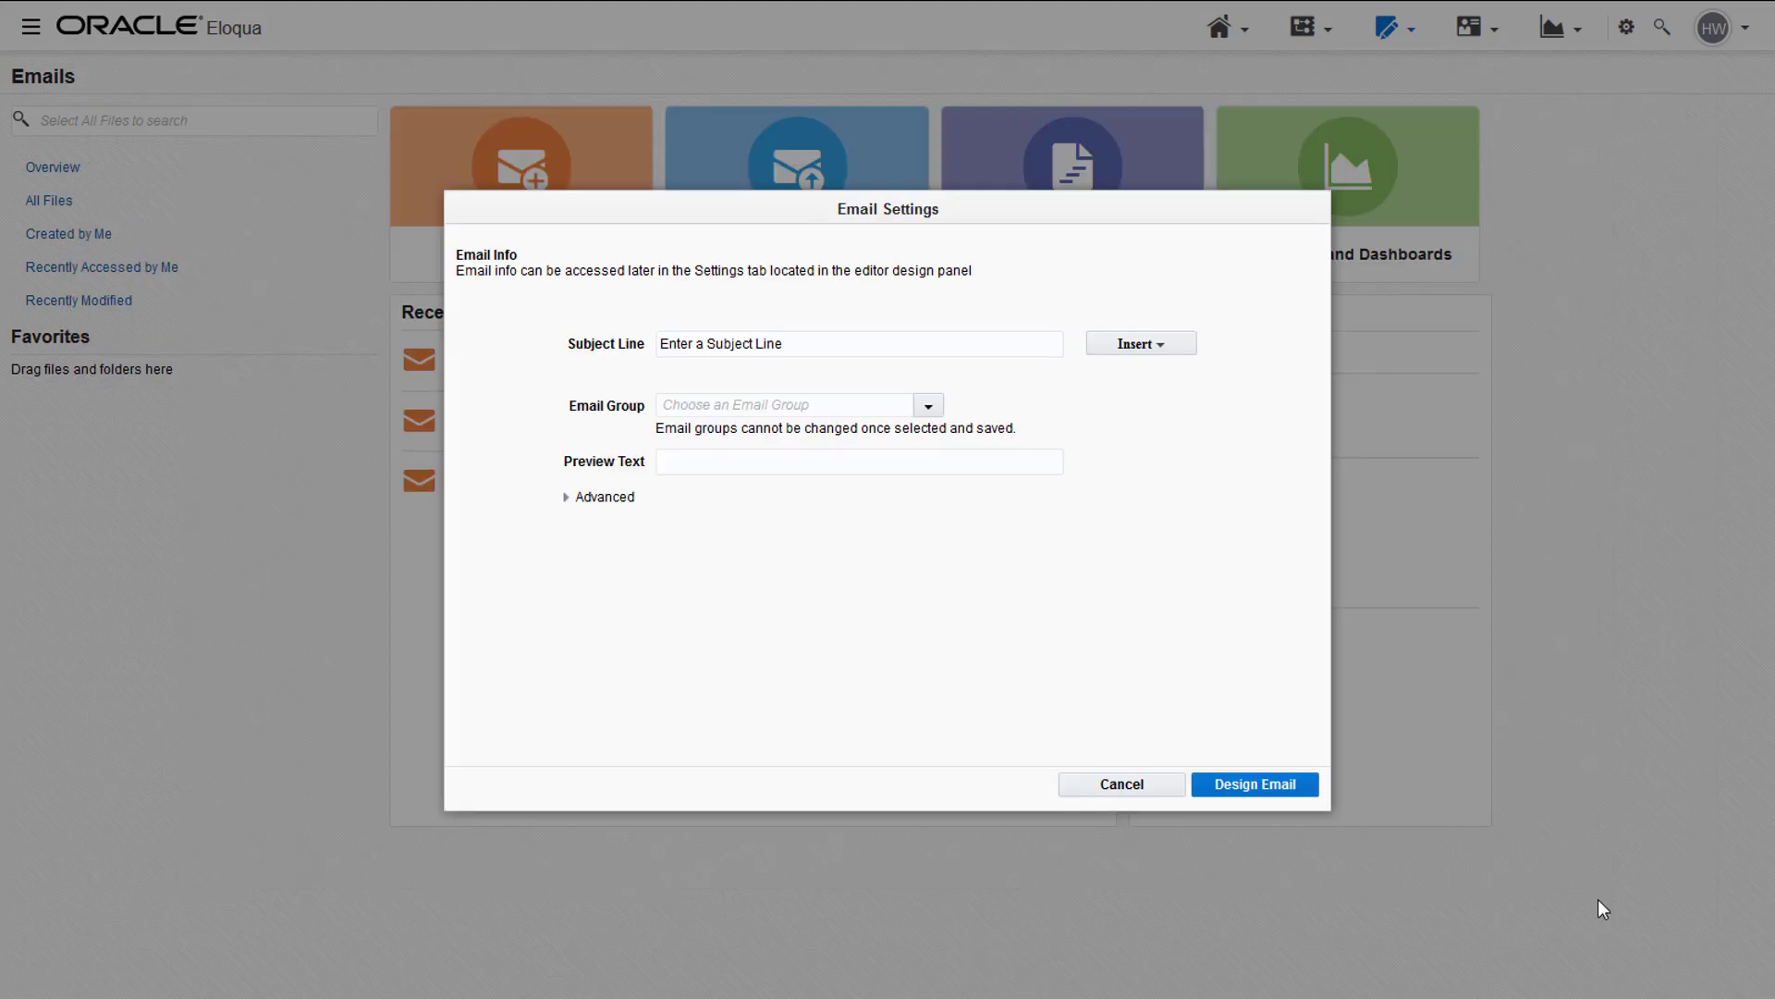
Set the subject line to 'Welcome Email', choose the Newsletter email group, and open the design editor
click(878, 338)
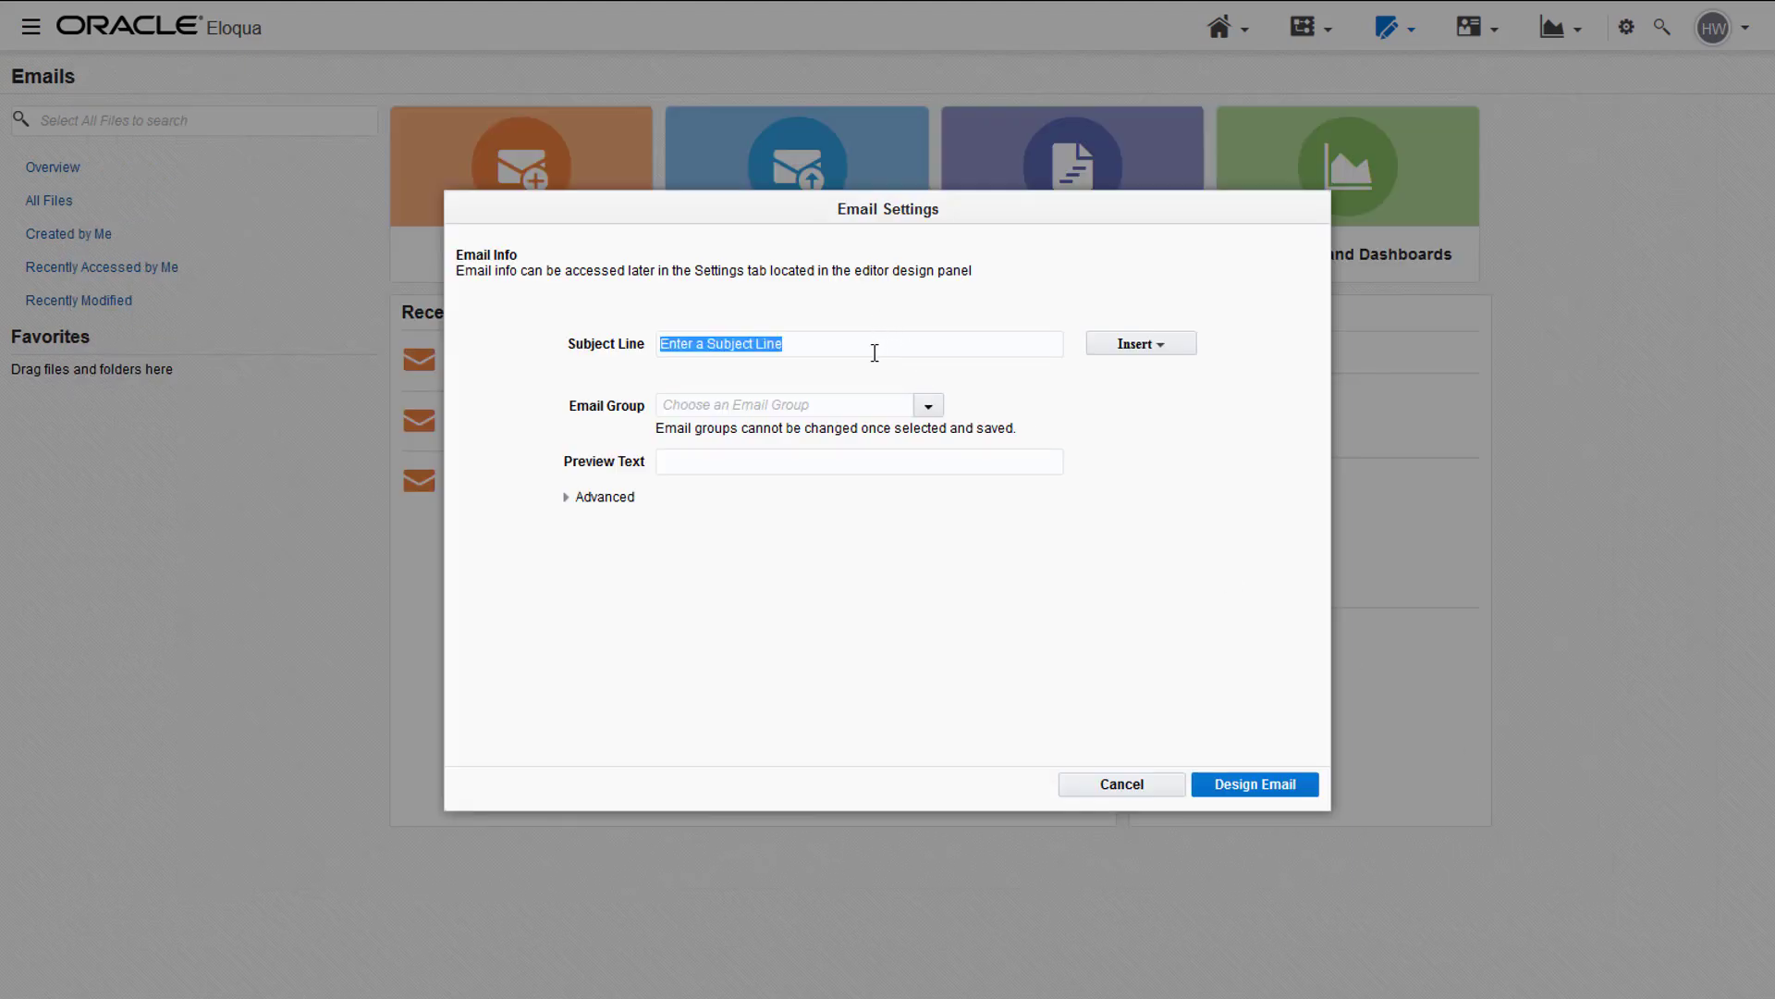
text(Welcome Email)
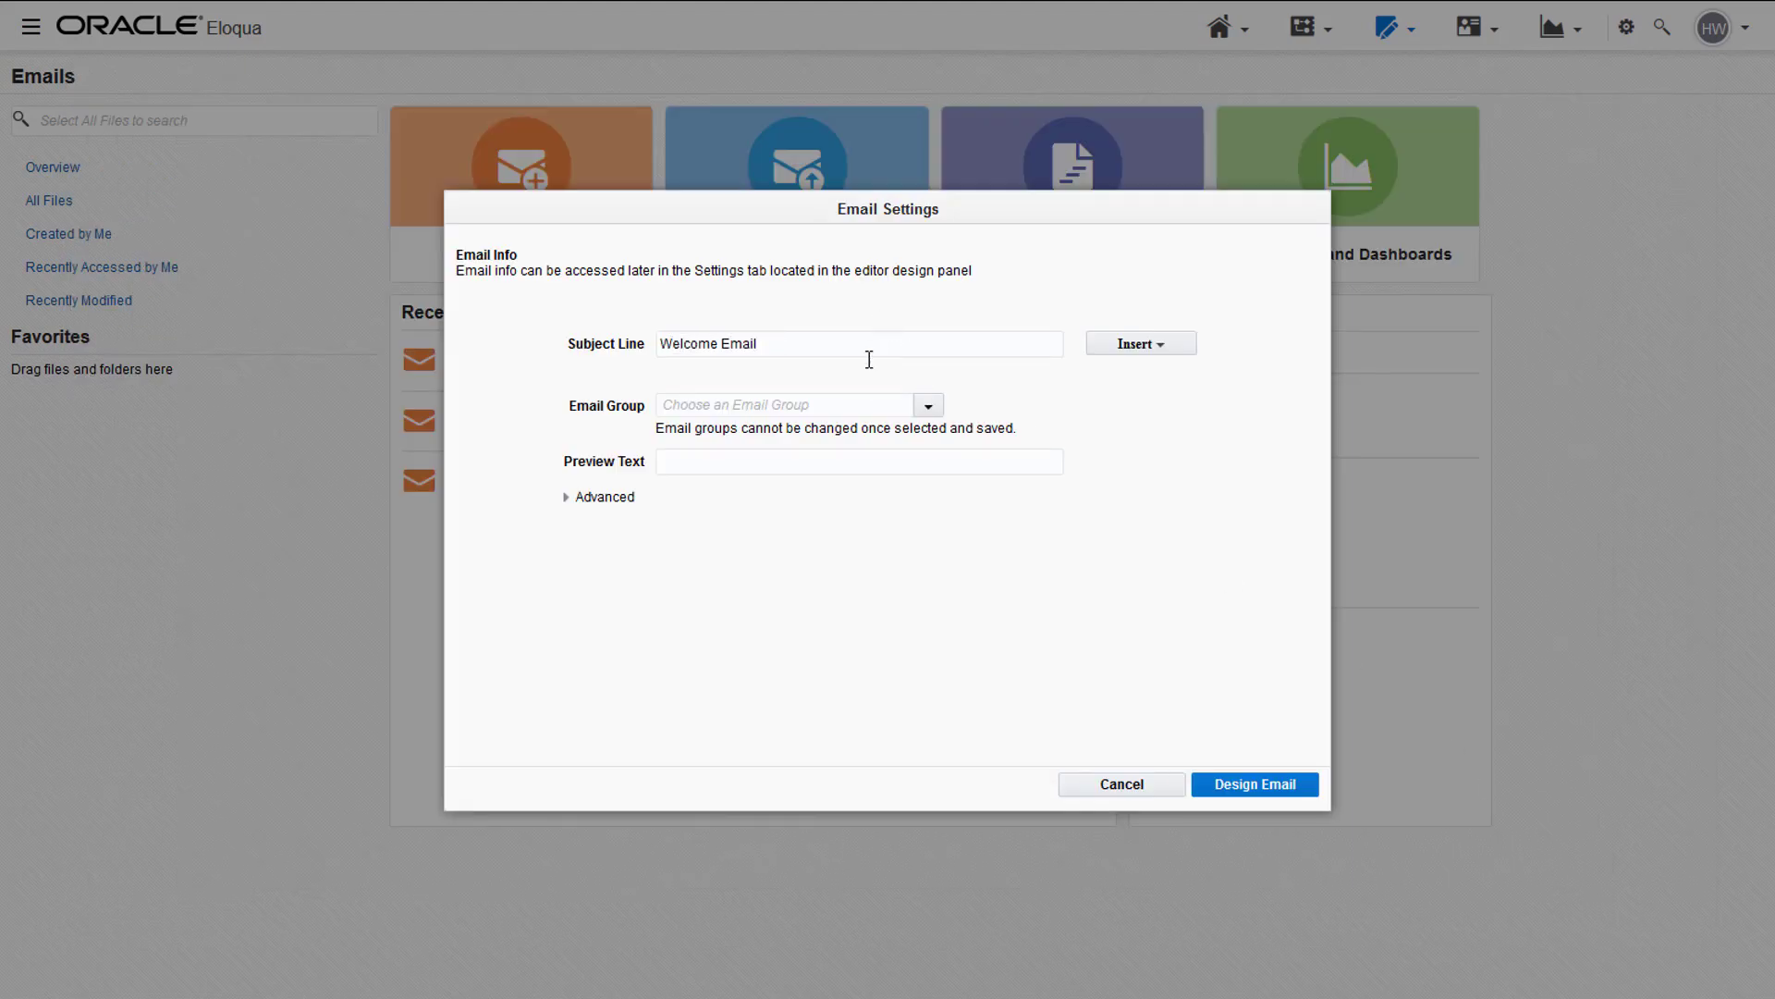
click(847, 405)
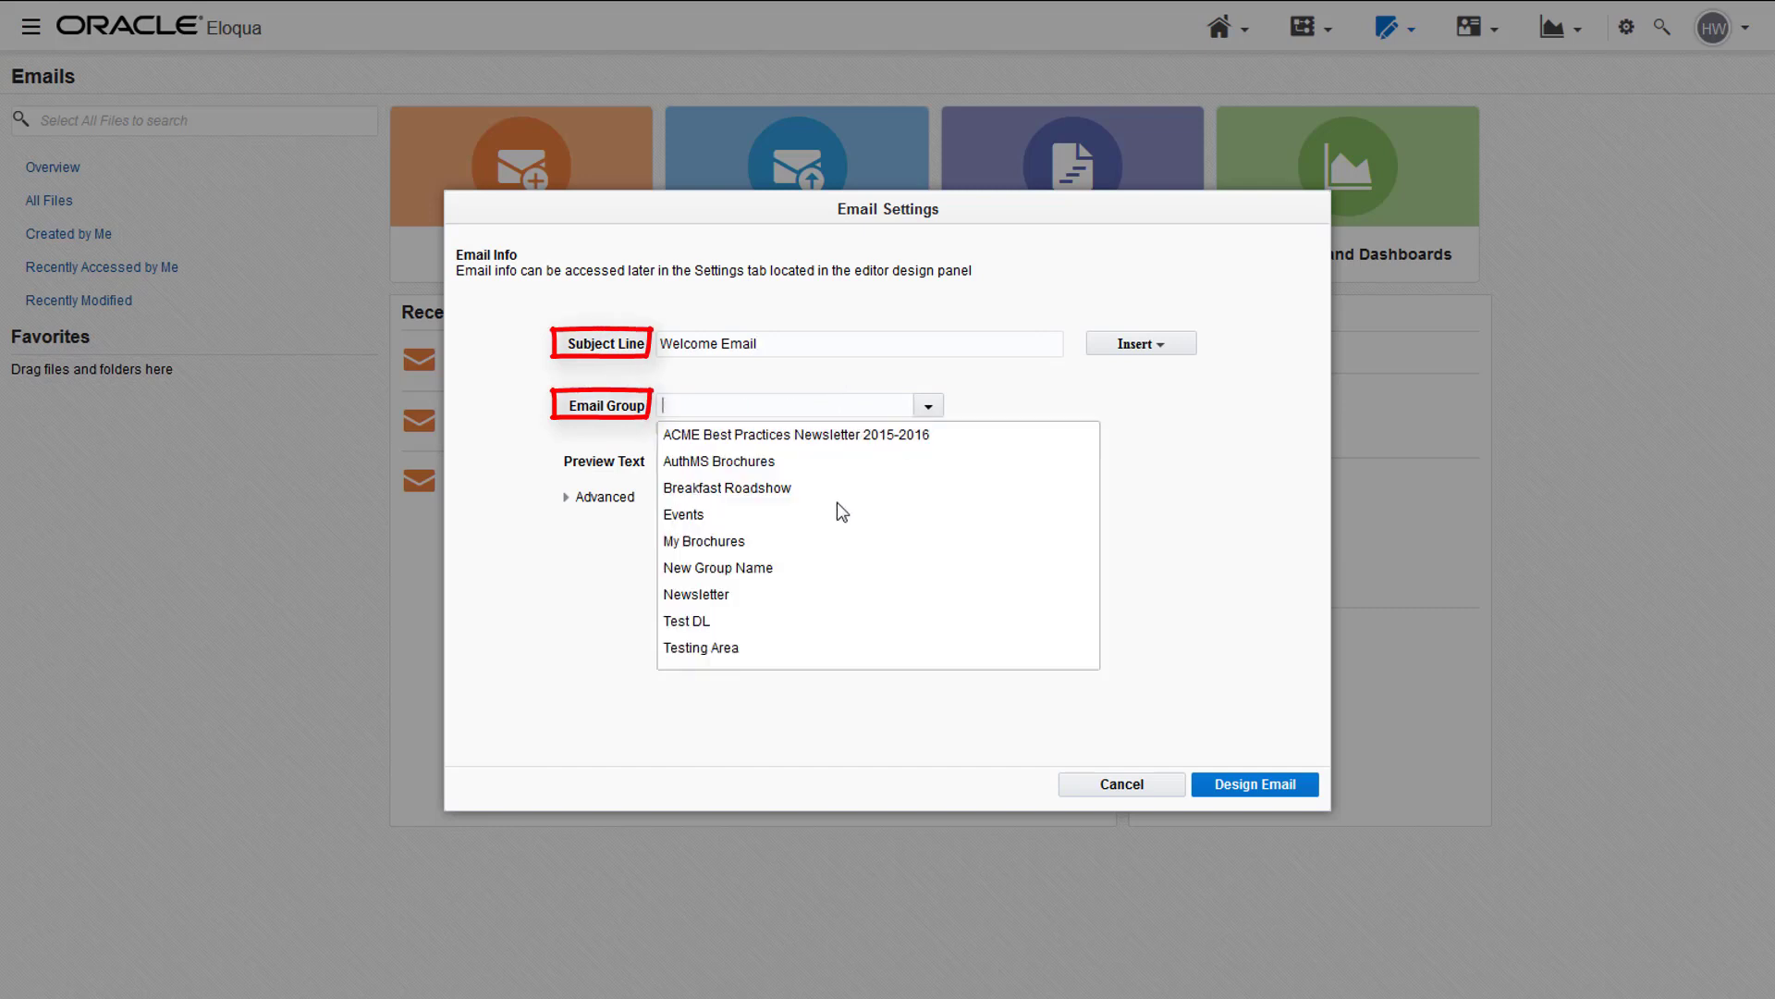
click(731, 596)
click(566, 499)
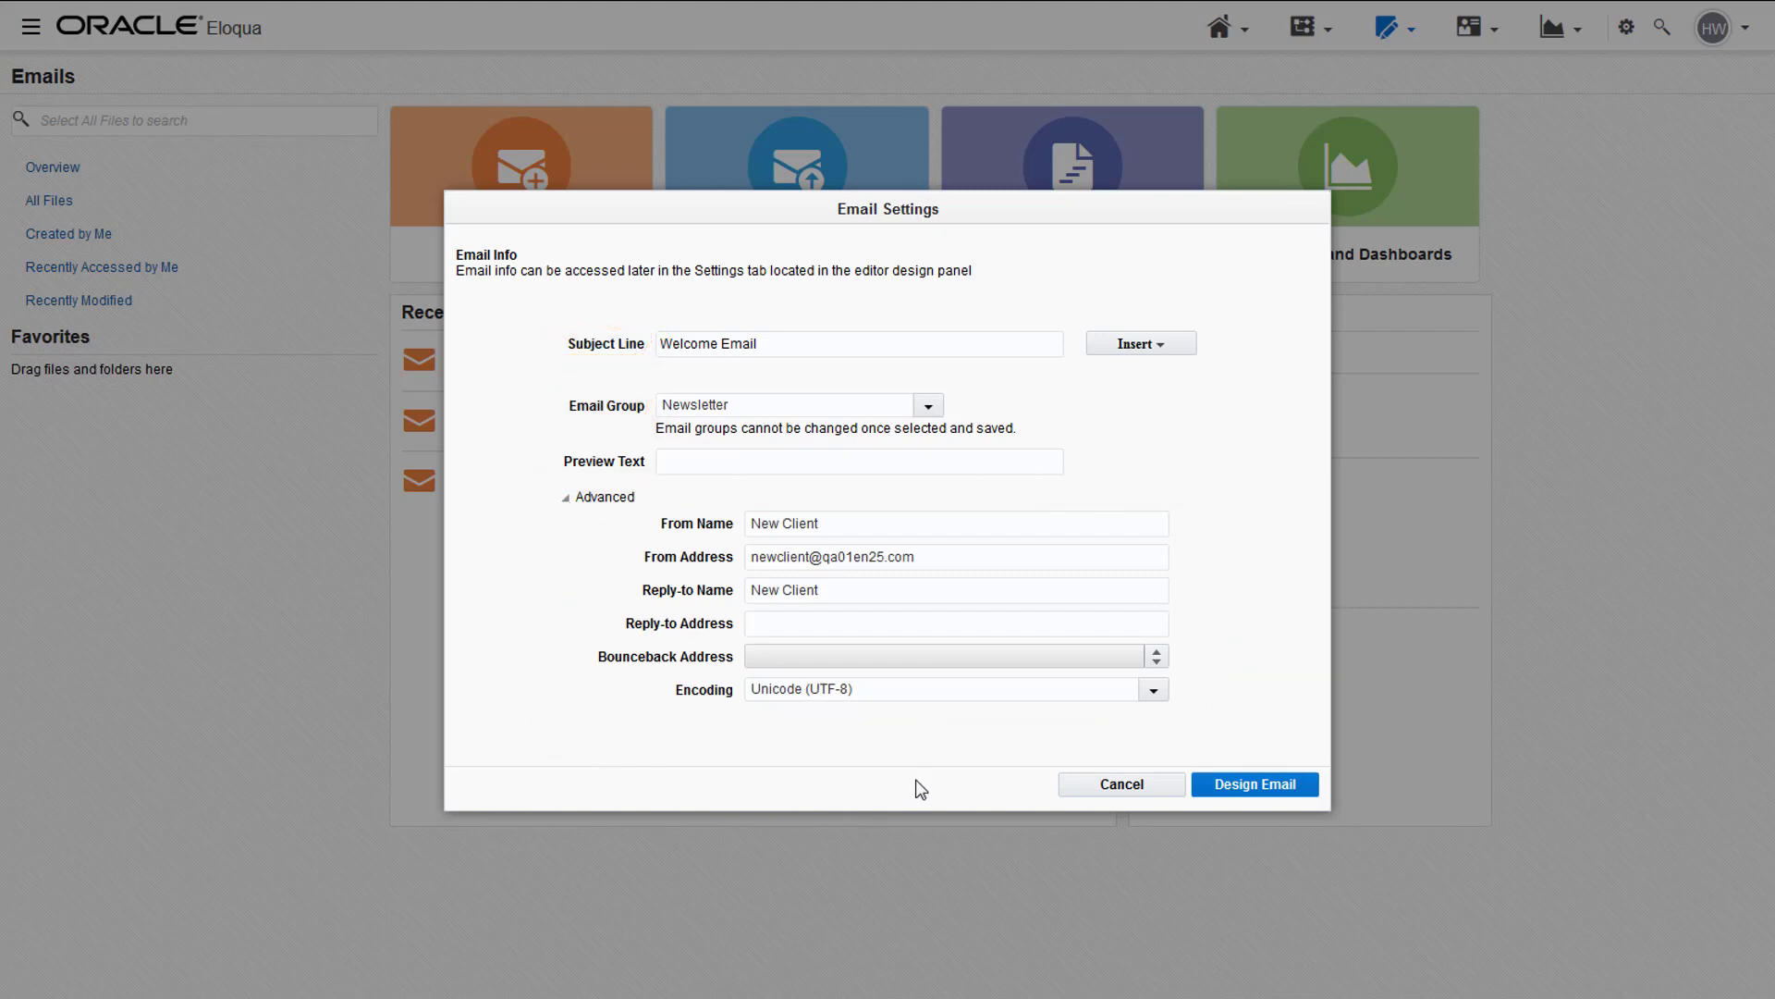
click(1257, 785)
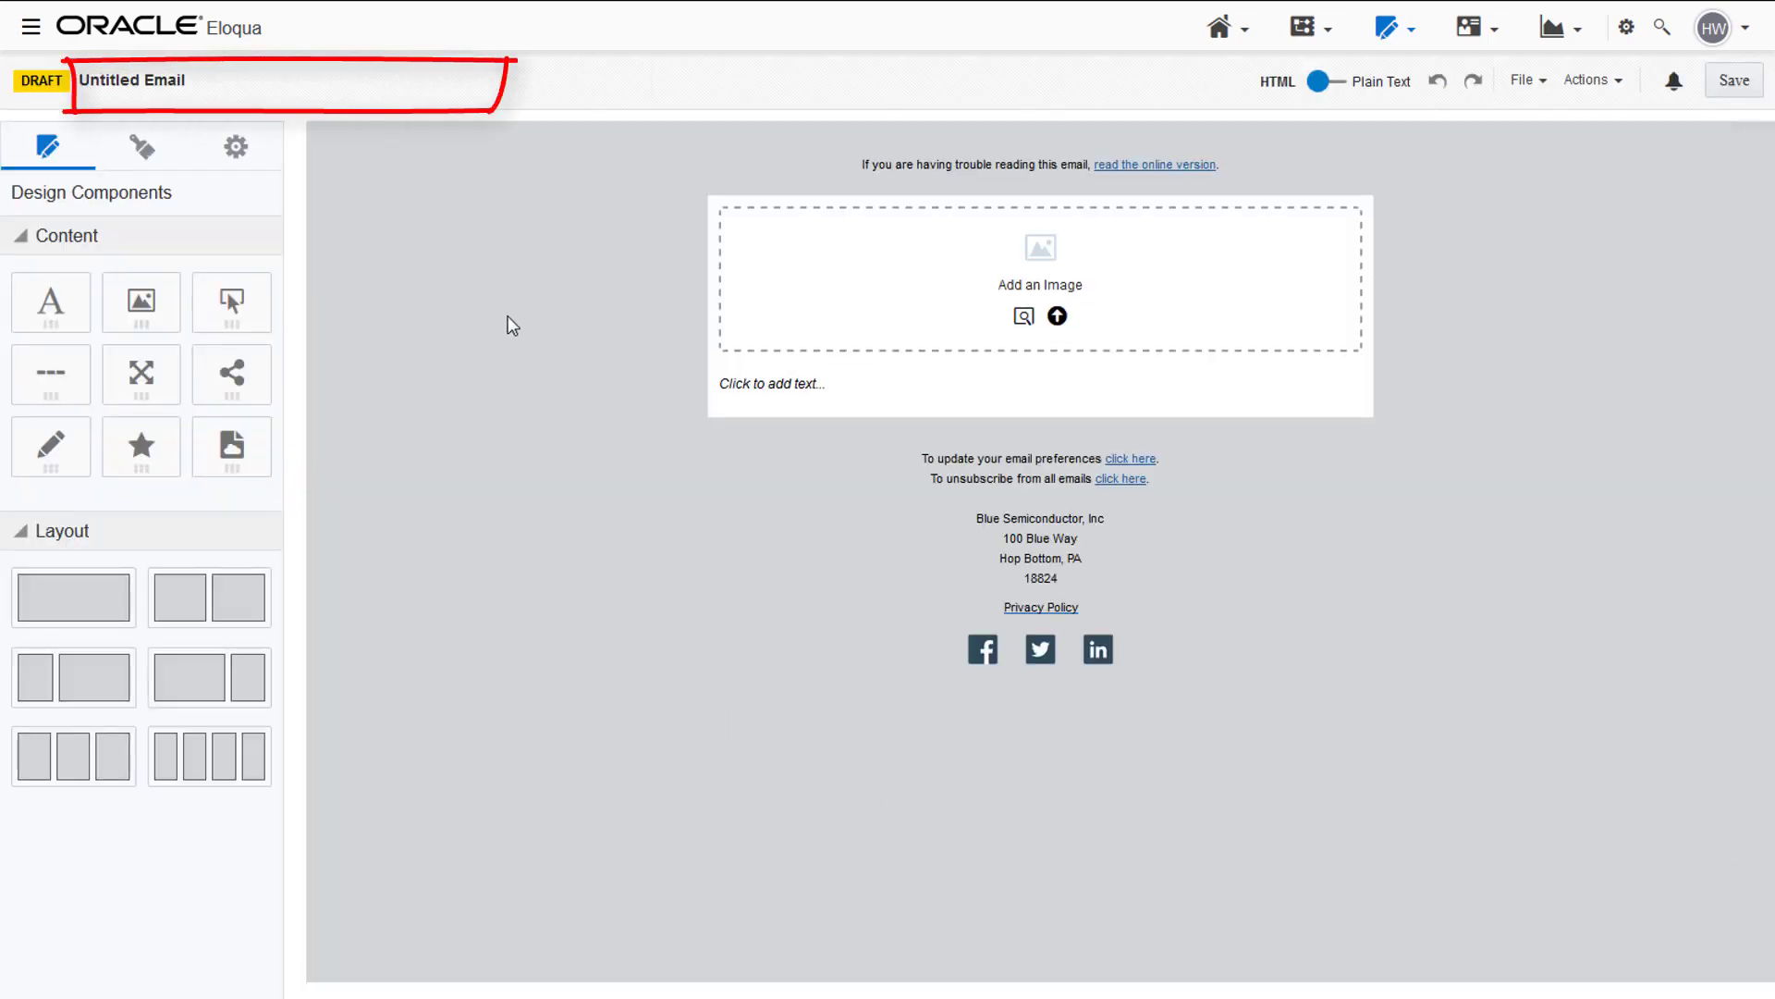
Rename the 'Untitled Email' draft to 'Welcome Email Download Offer'
click(425, 92)
text(Welcome Email Download O)
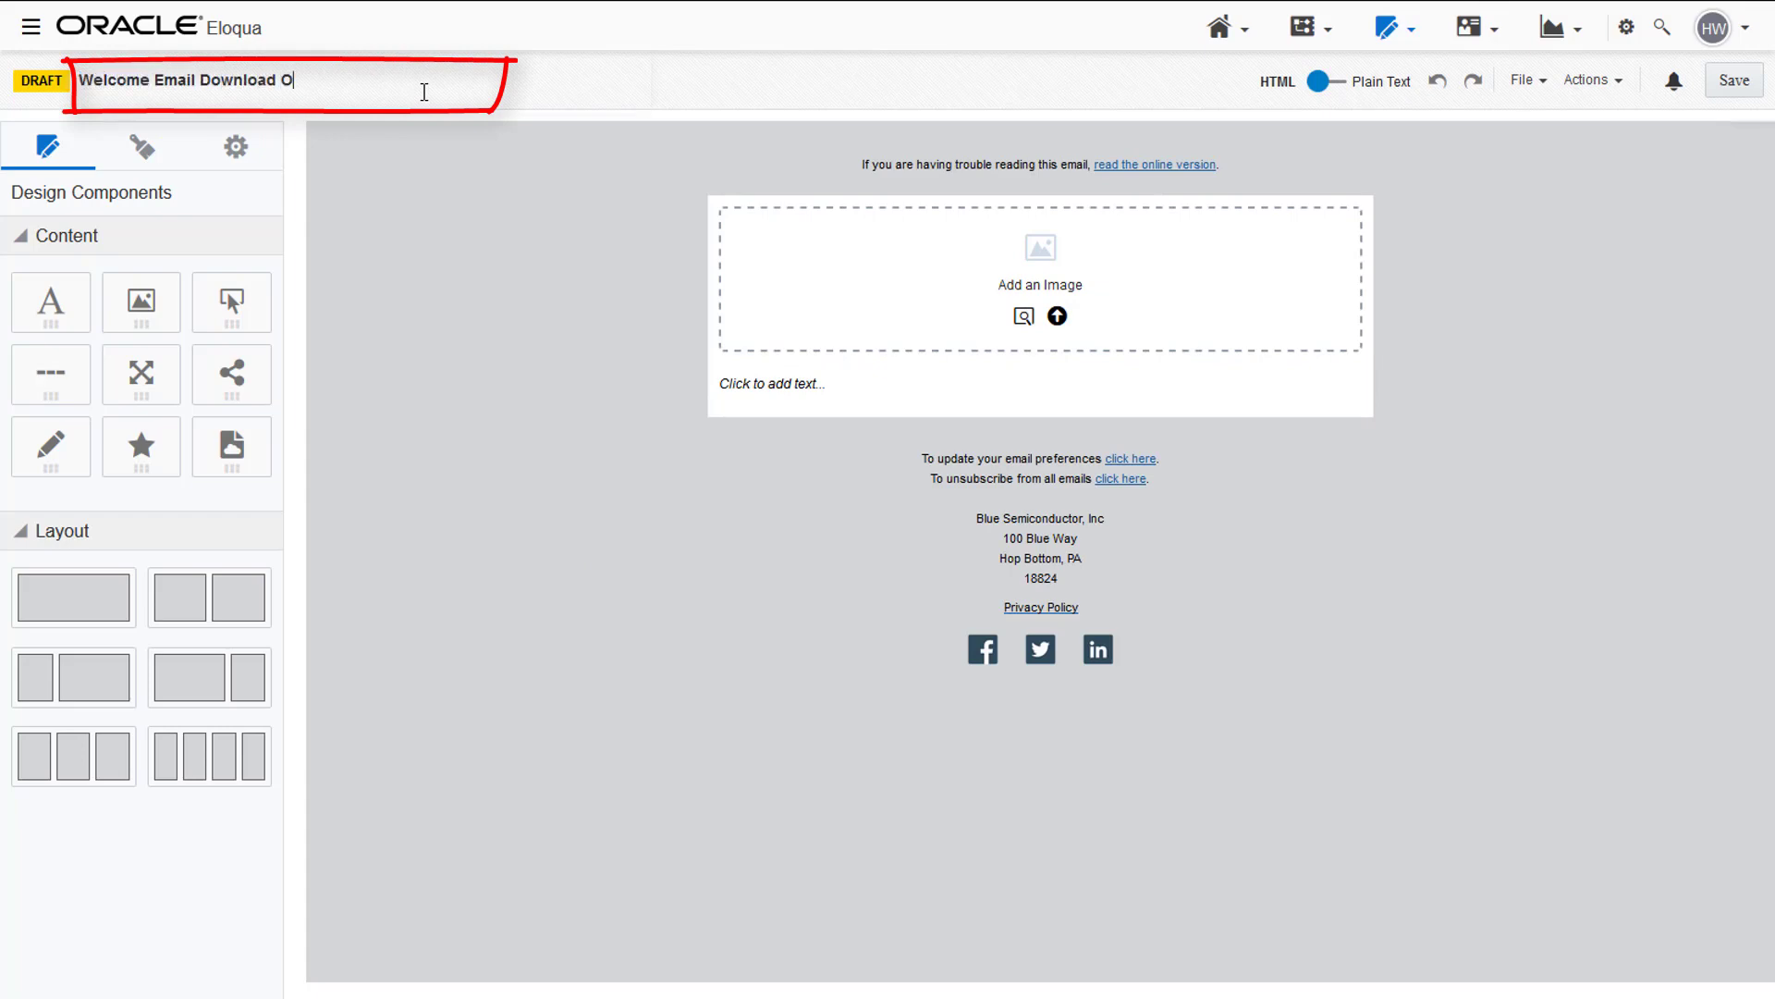
text(ffer)
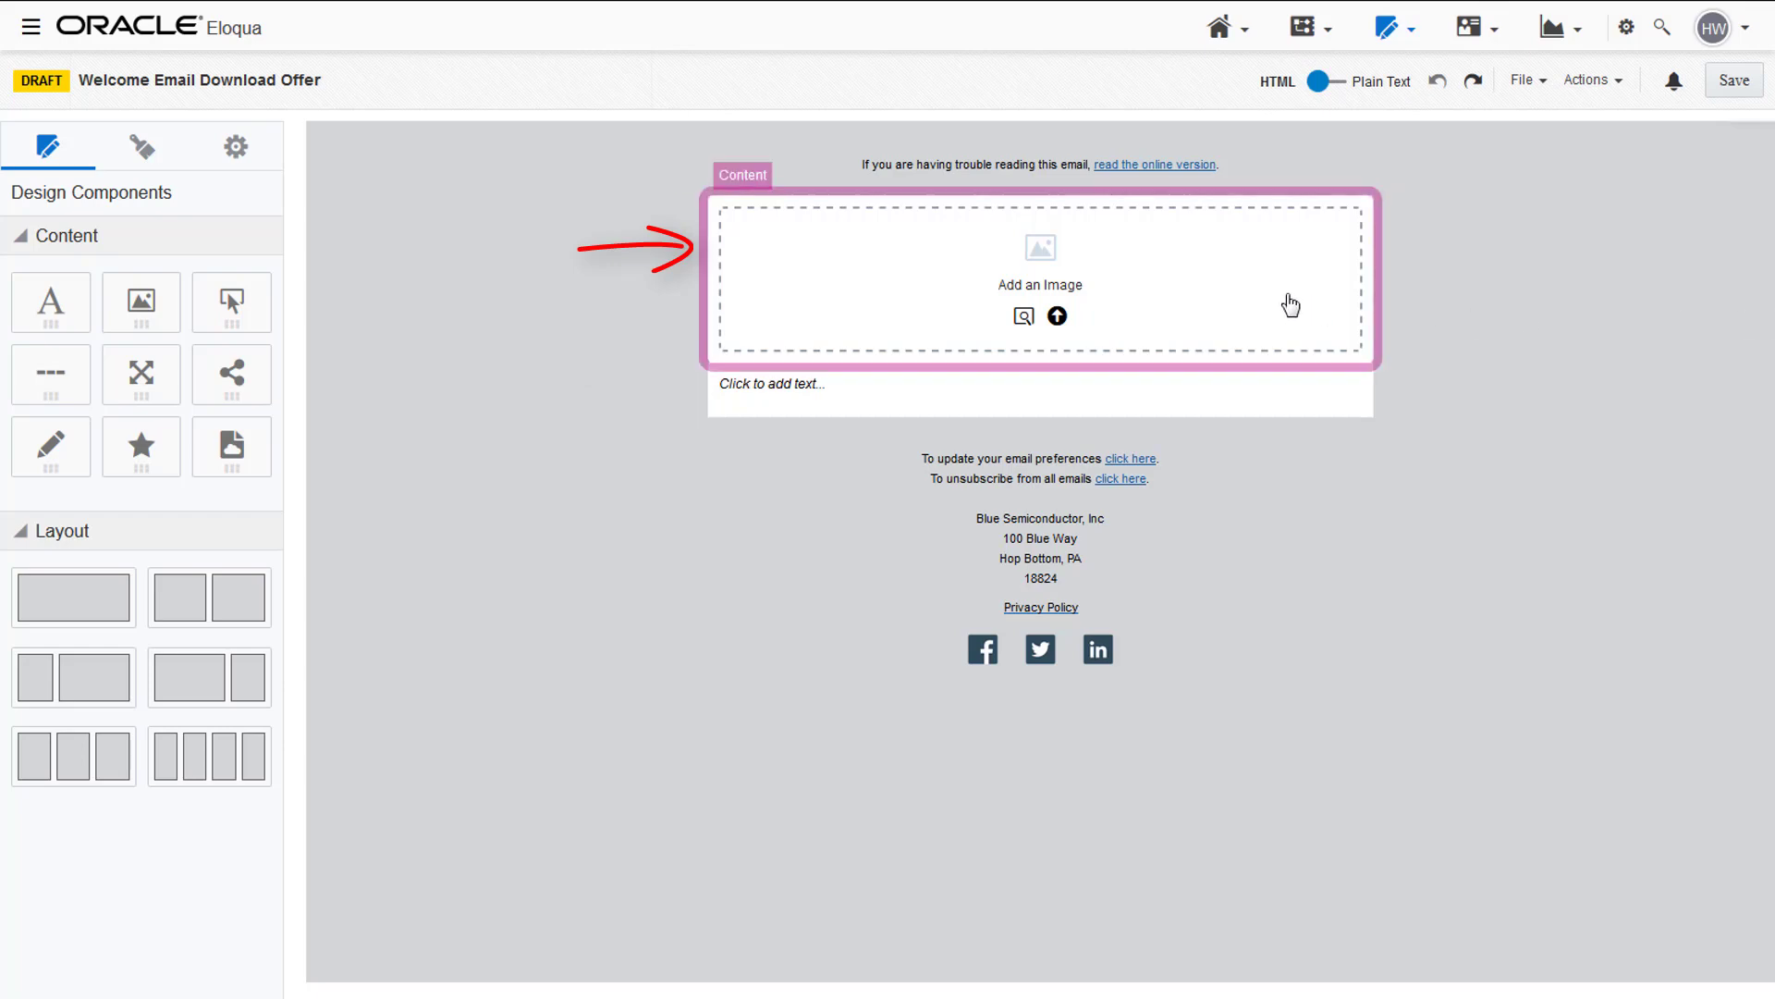
Insert BlueSemiconductor400.jpg from the image library into the top image block
click(1288, 303)
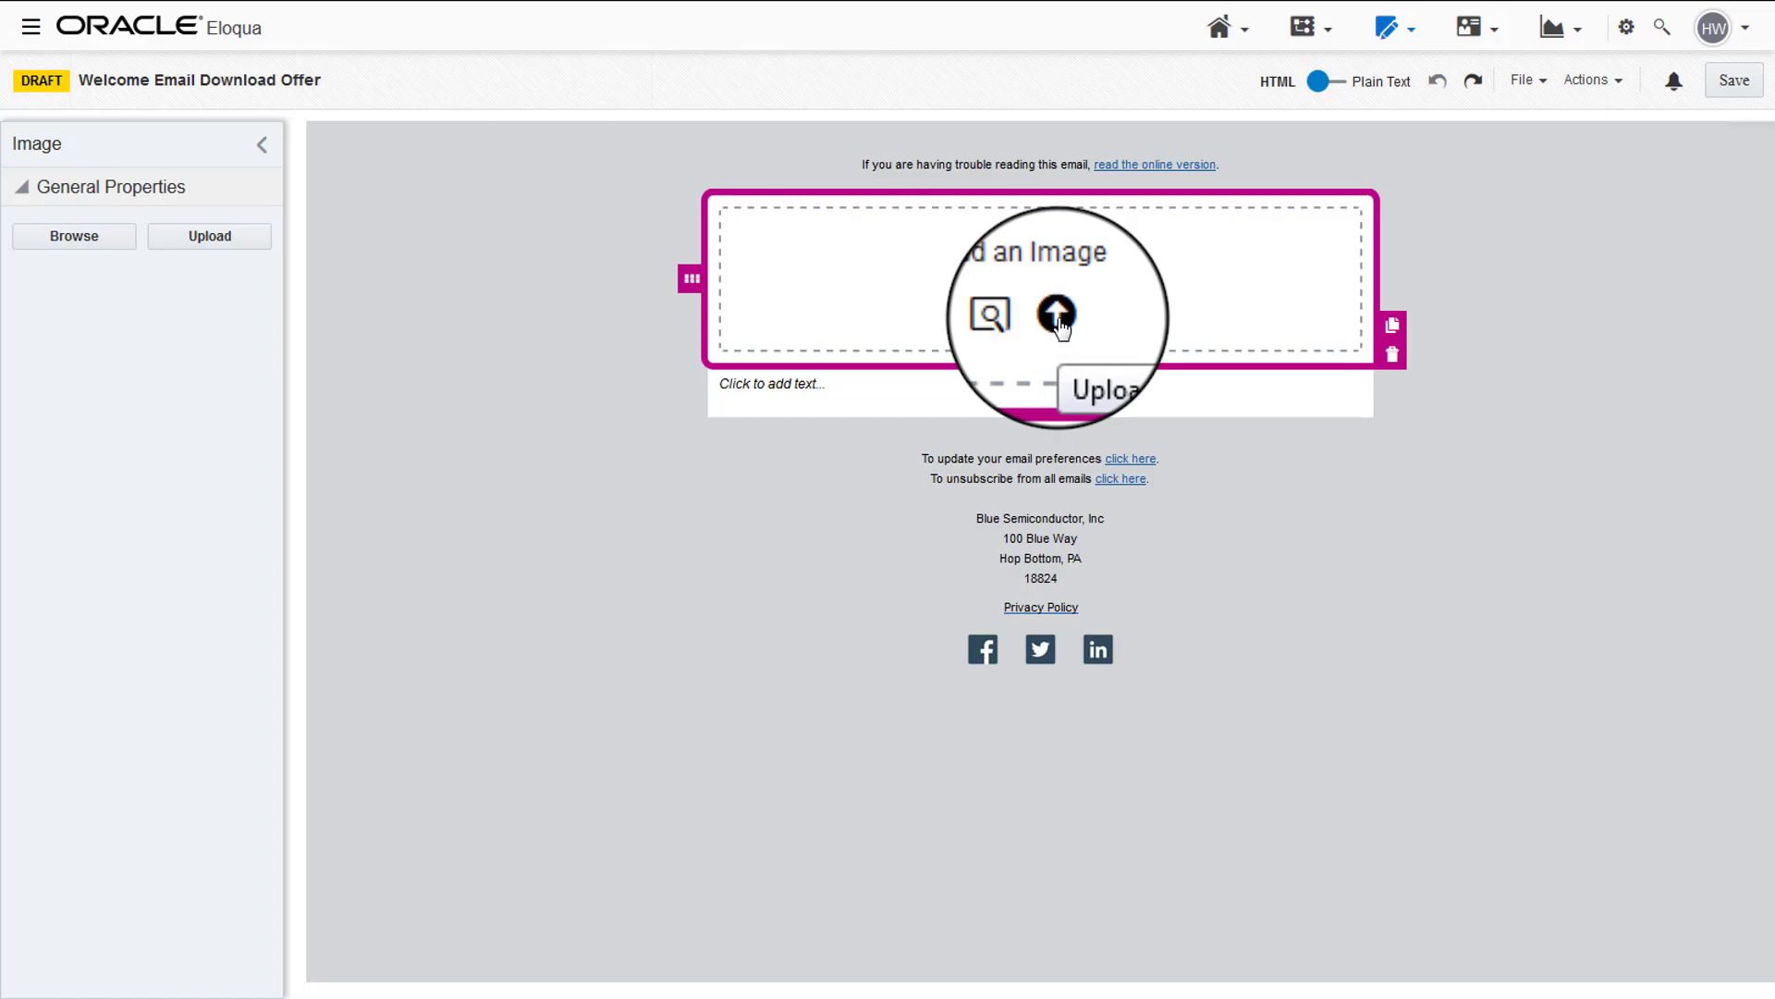
click(1024, 323)
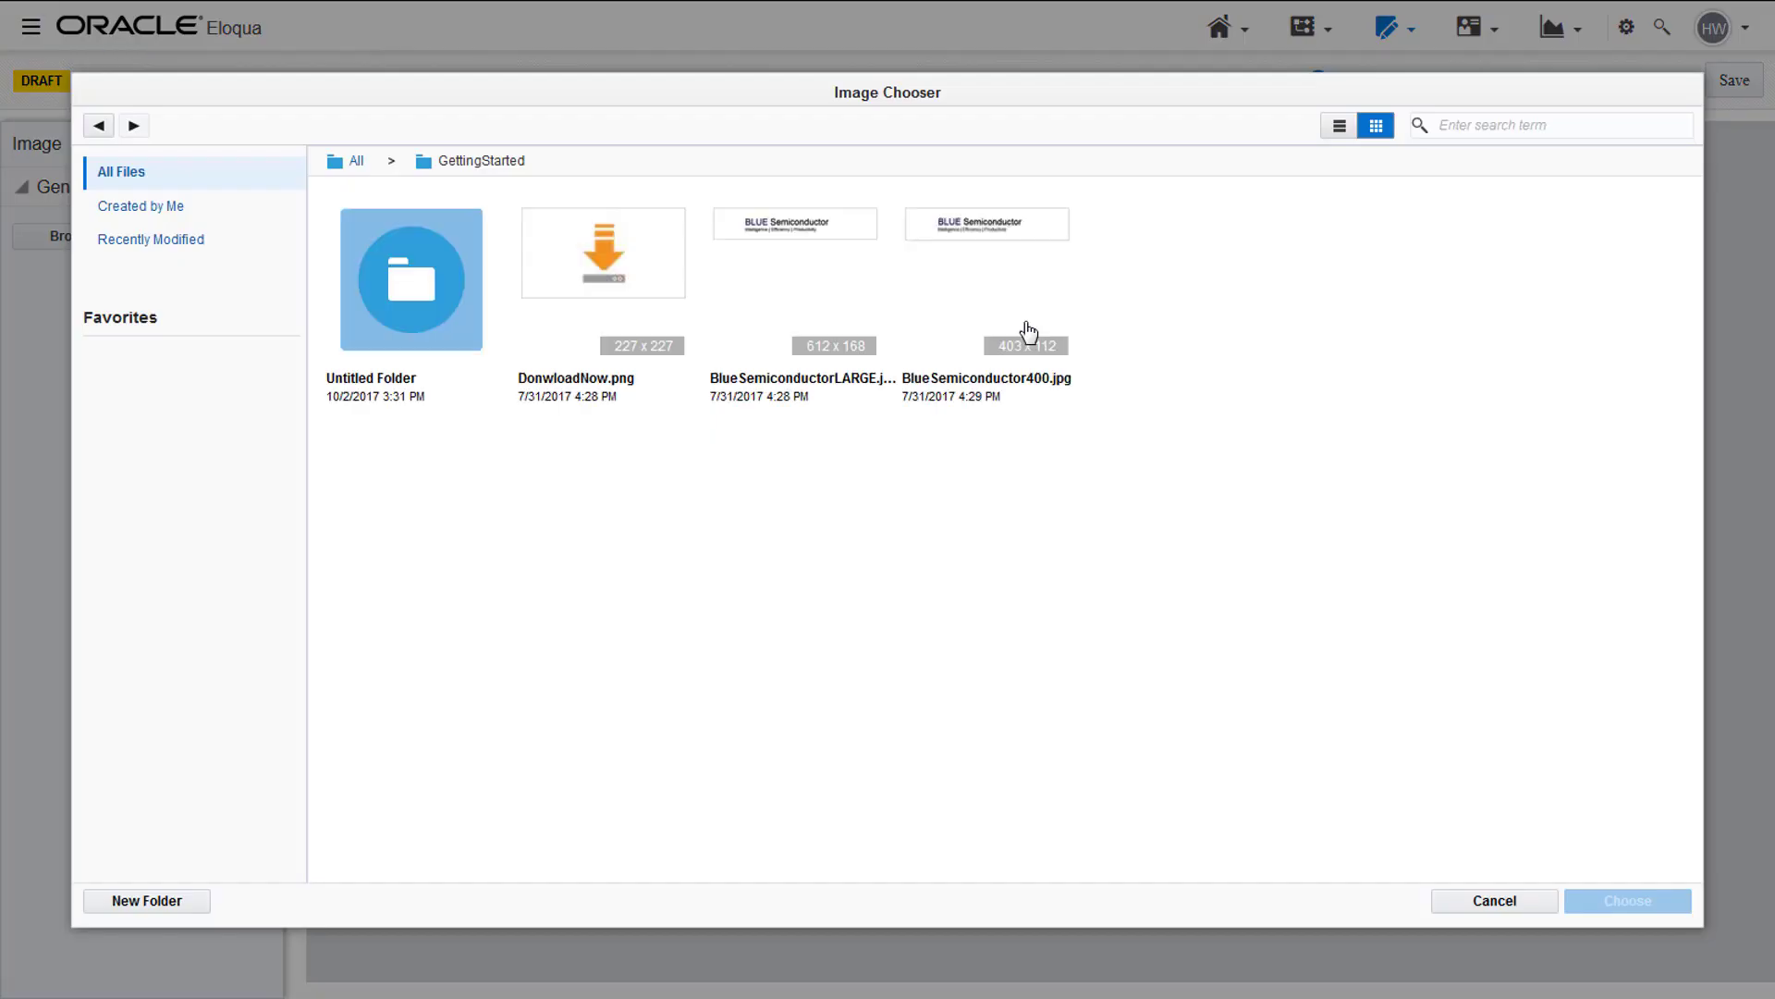
double_click(998, 250)
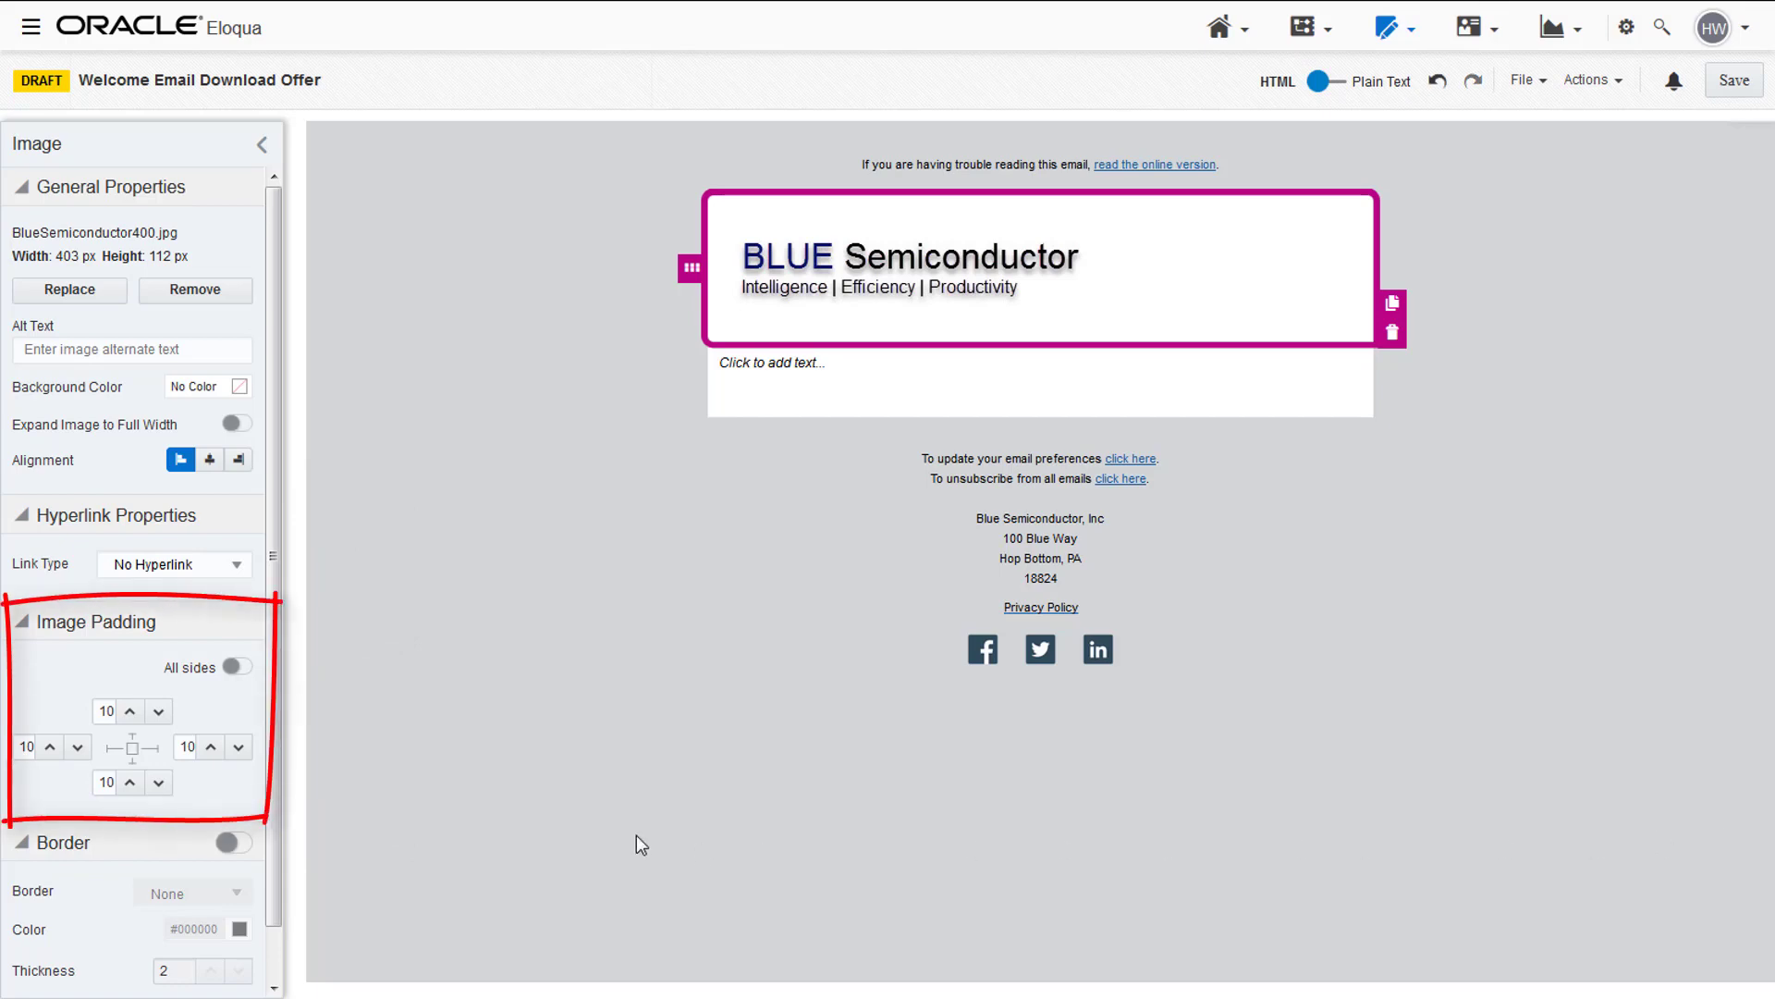
Set the logo's image padding to 5 on top and 0 on the bottom
click(158, 782)
click(158, 711)
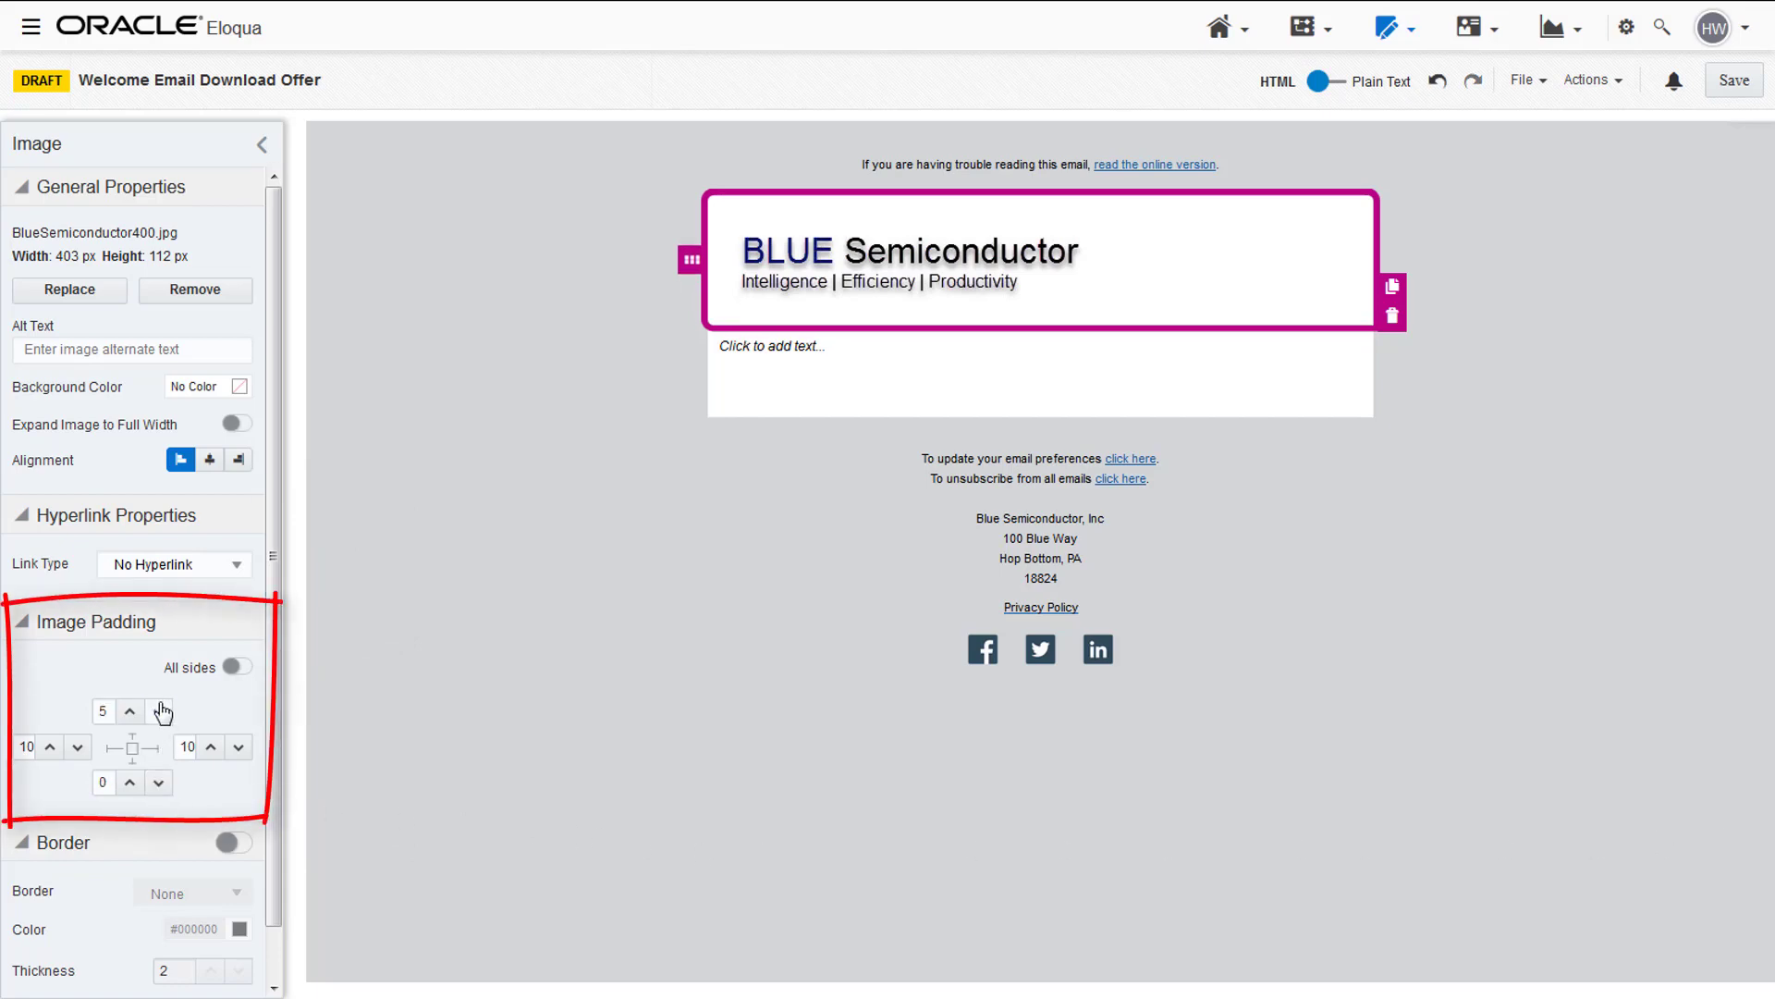
click(262, 144)
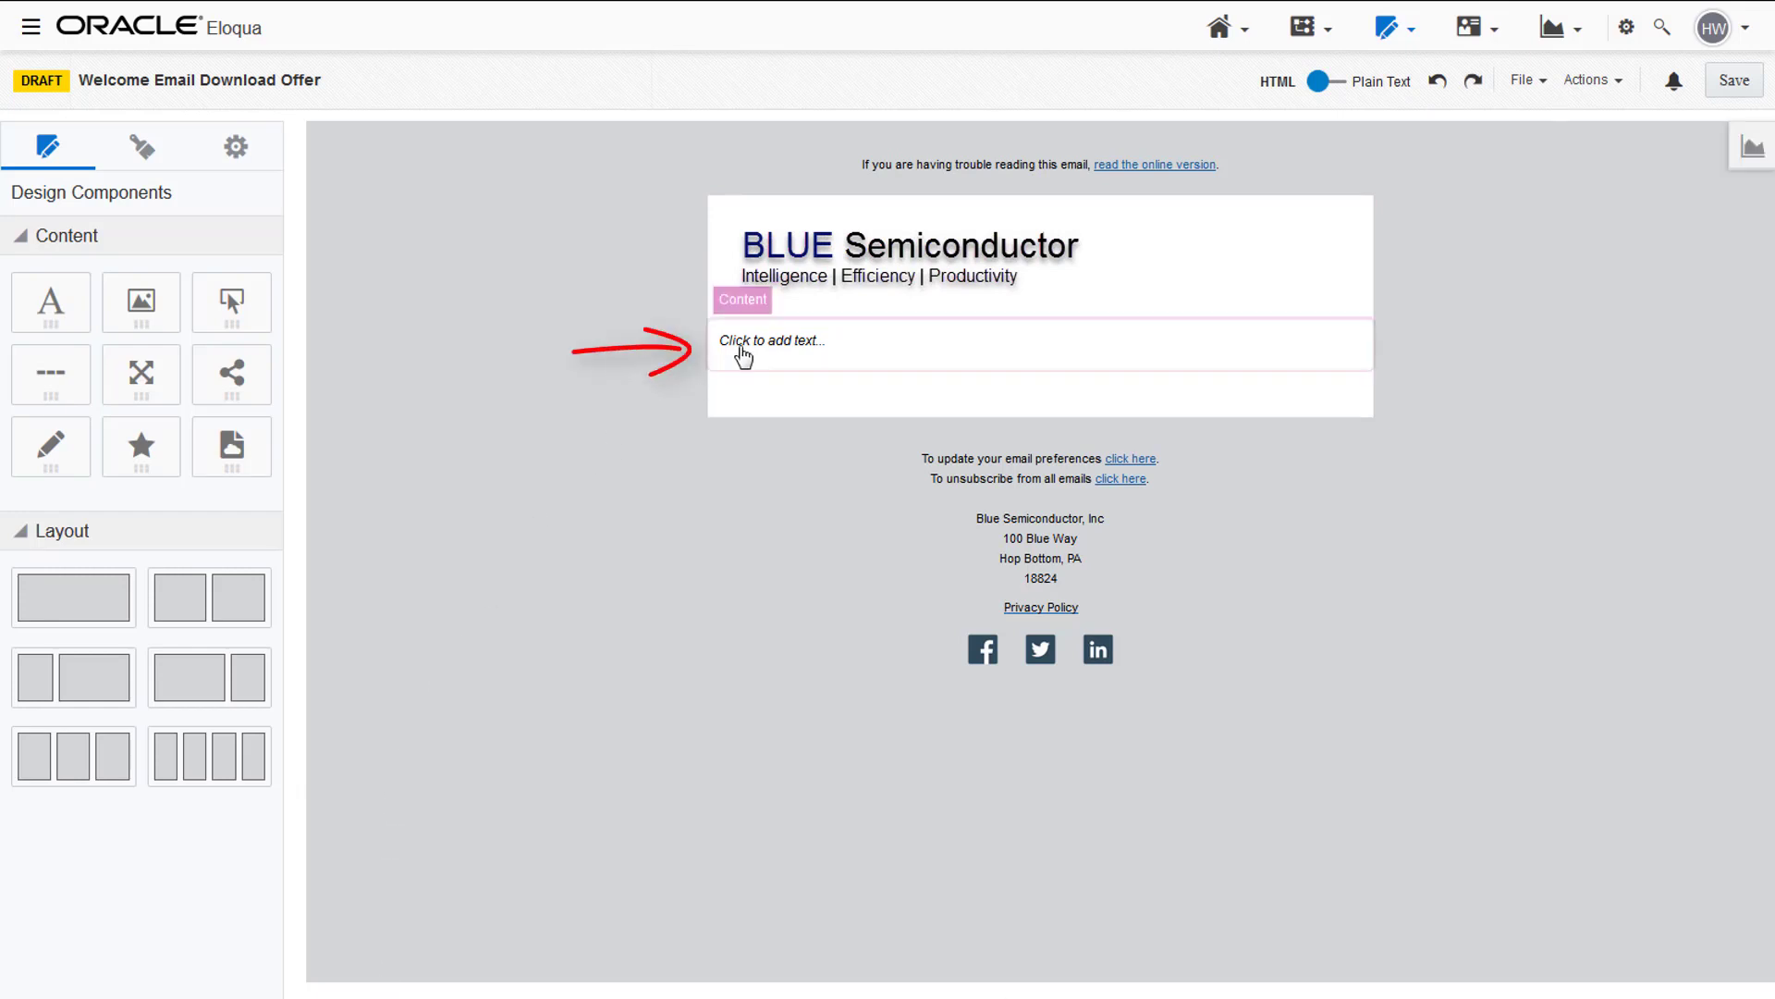
Paste the welcome message into the empty text block
click(742, 356)
right_click(745, 344)
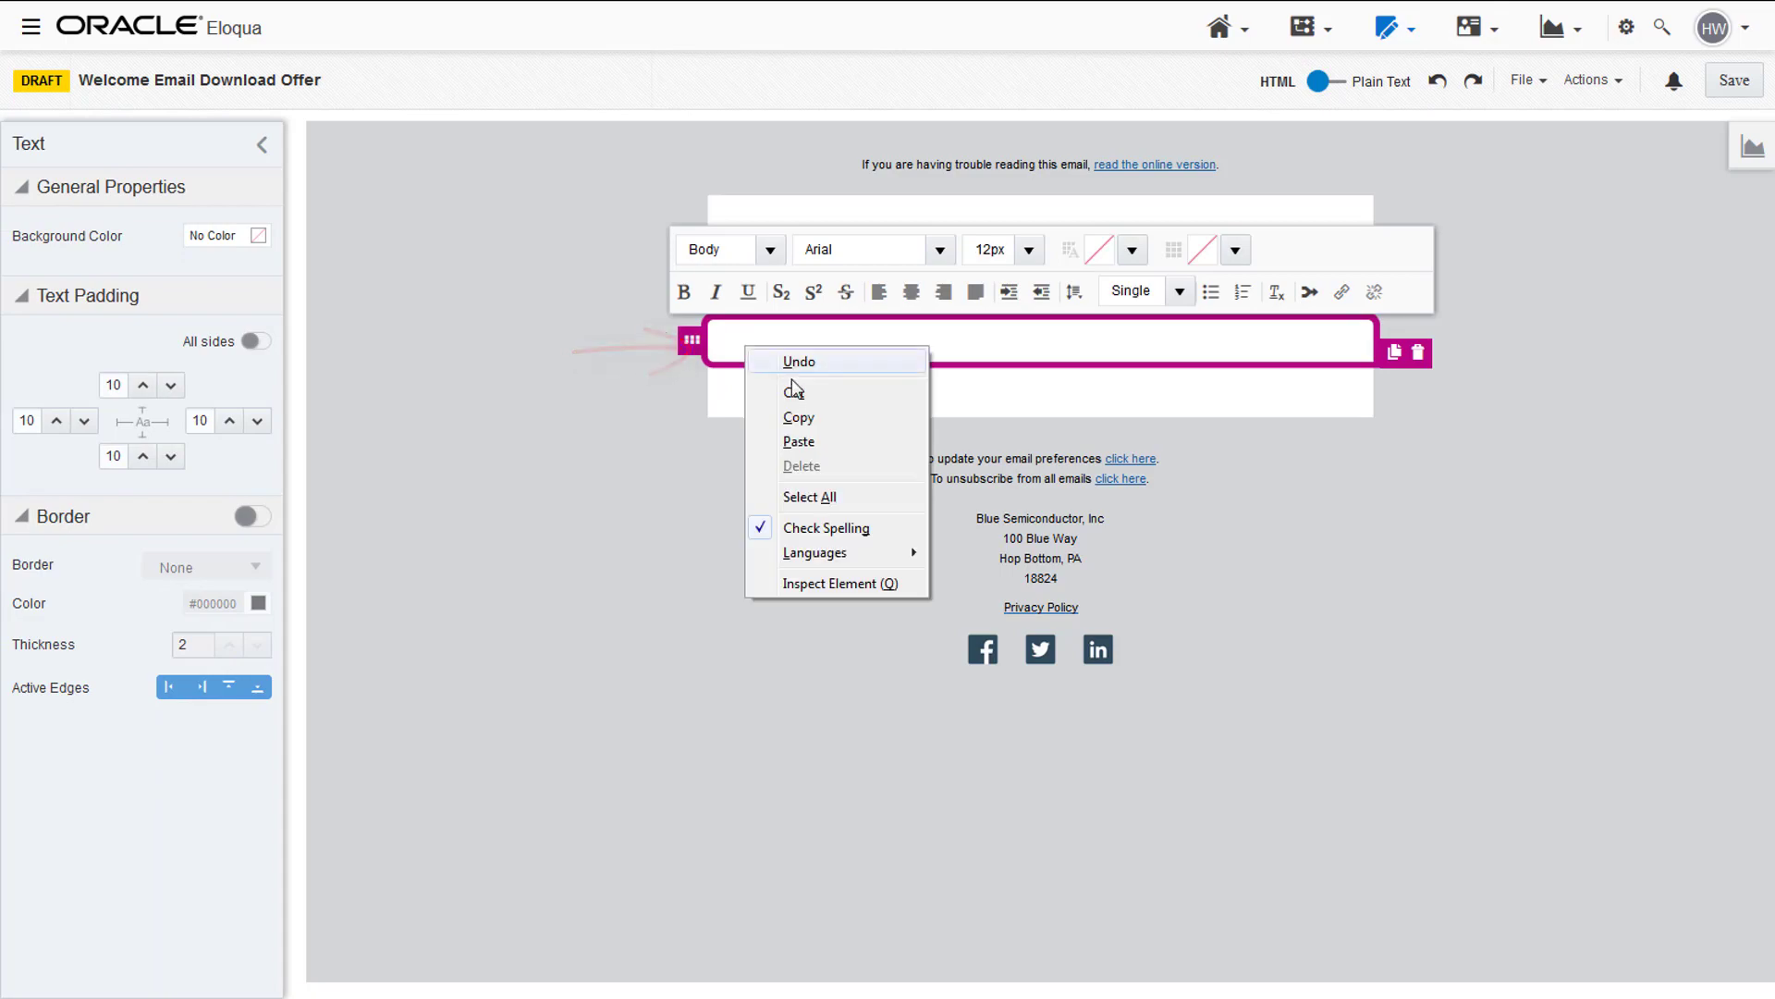
click(819, 442)
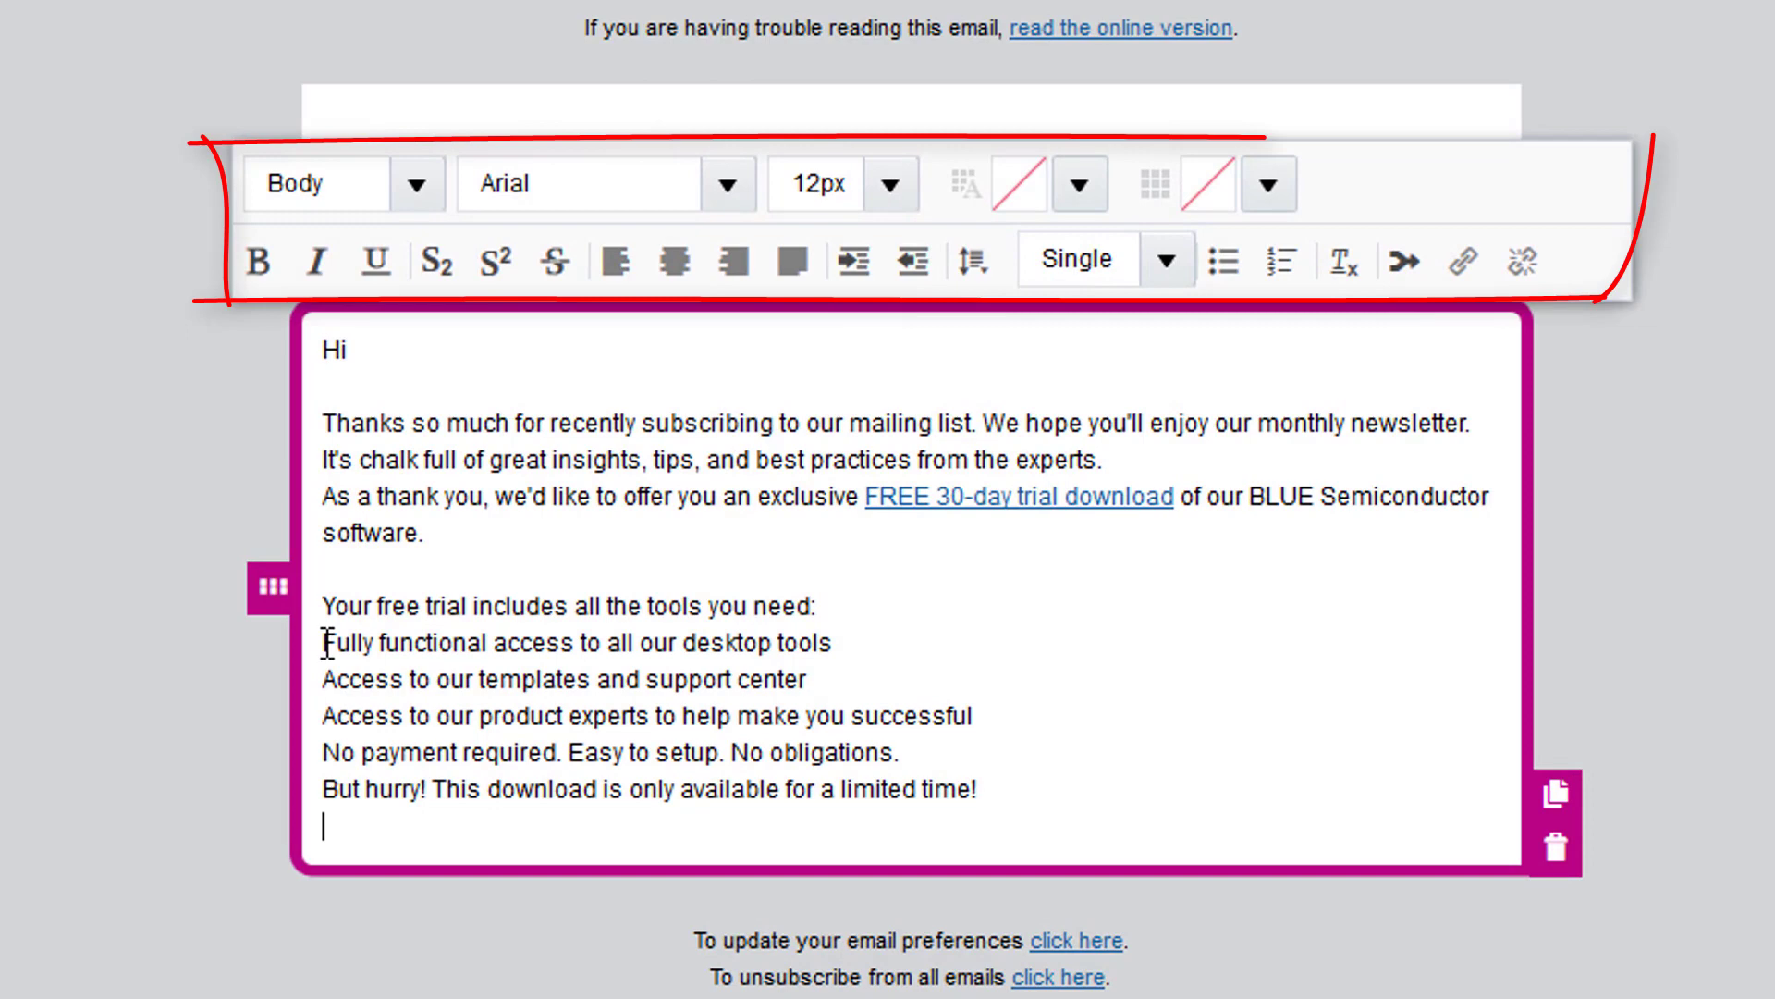
Bullet the three trial feature lines and bold 'limited time!'
drag(326, 643, 1022, 717)
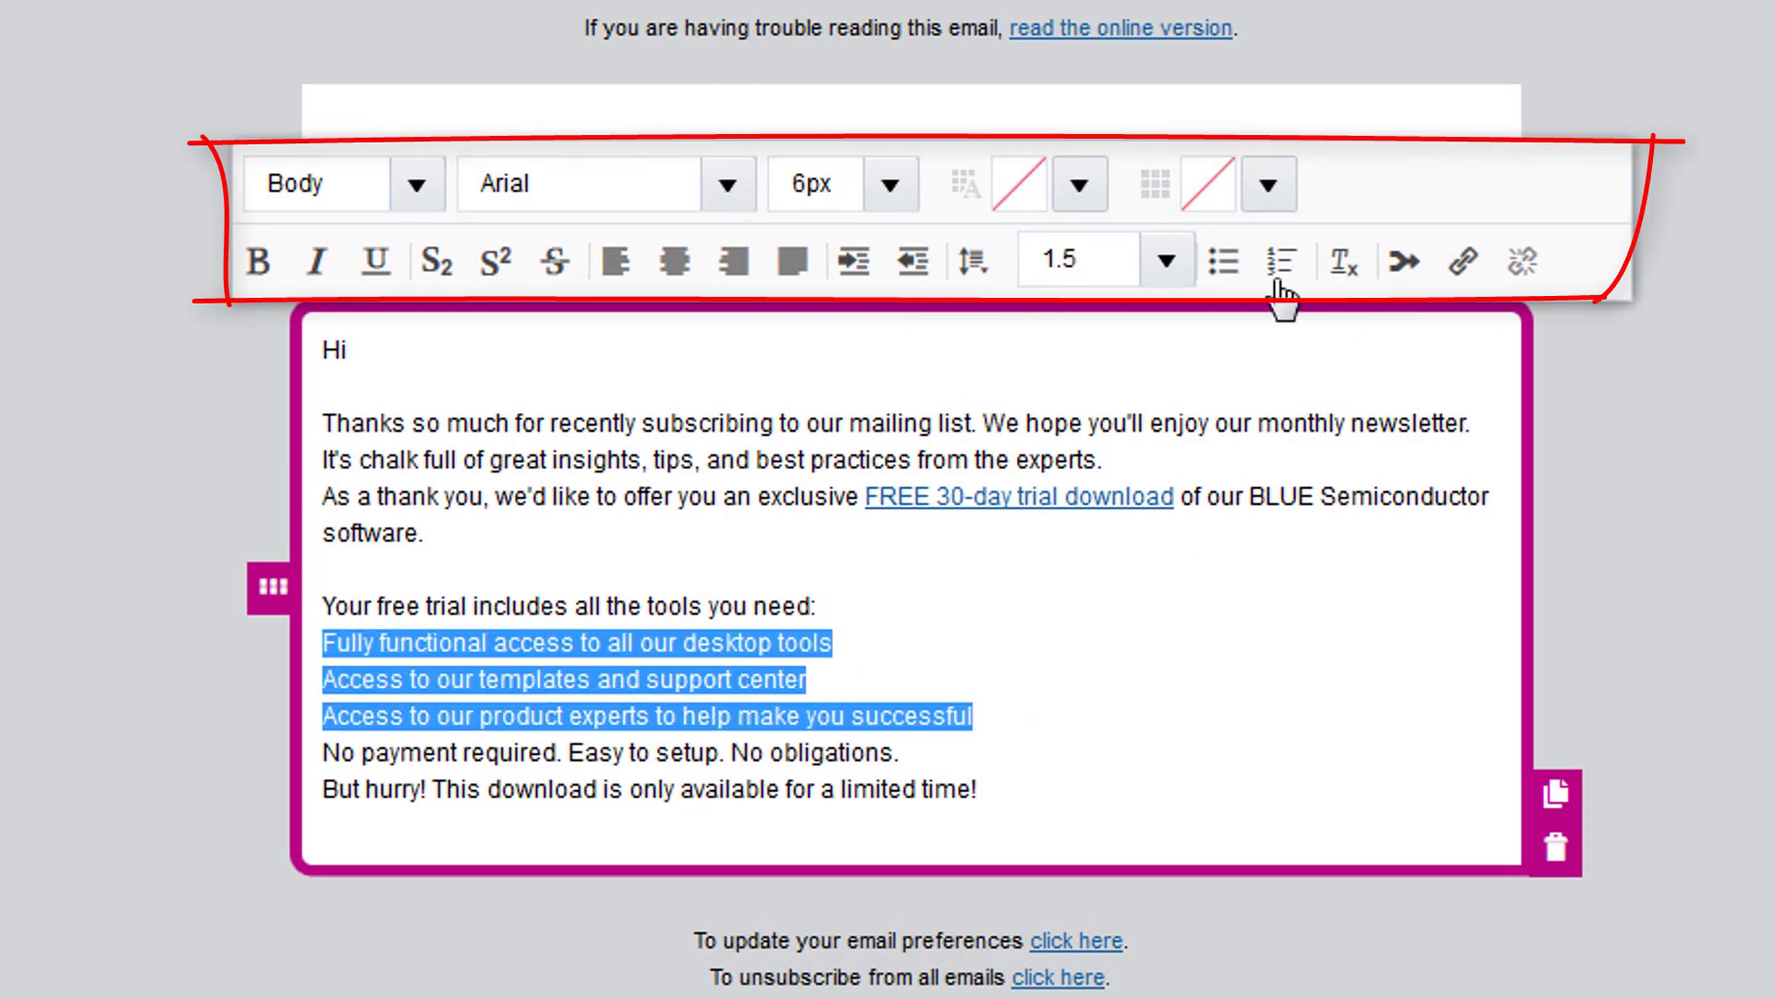
click(1223, 263)
drag(992, 804, 839, 802)
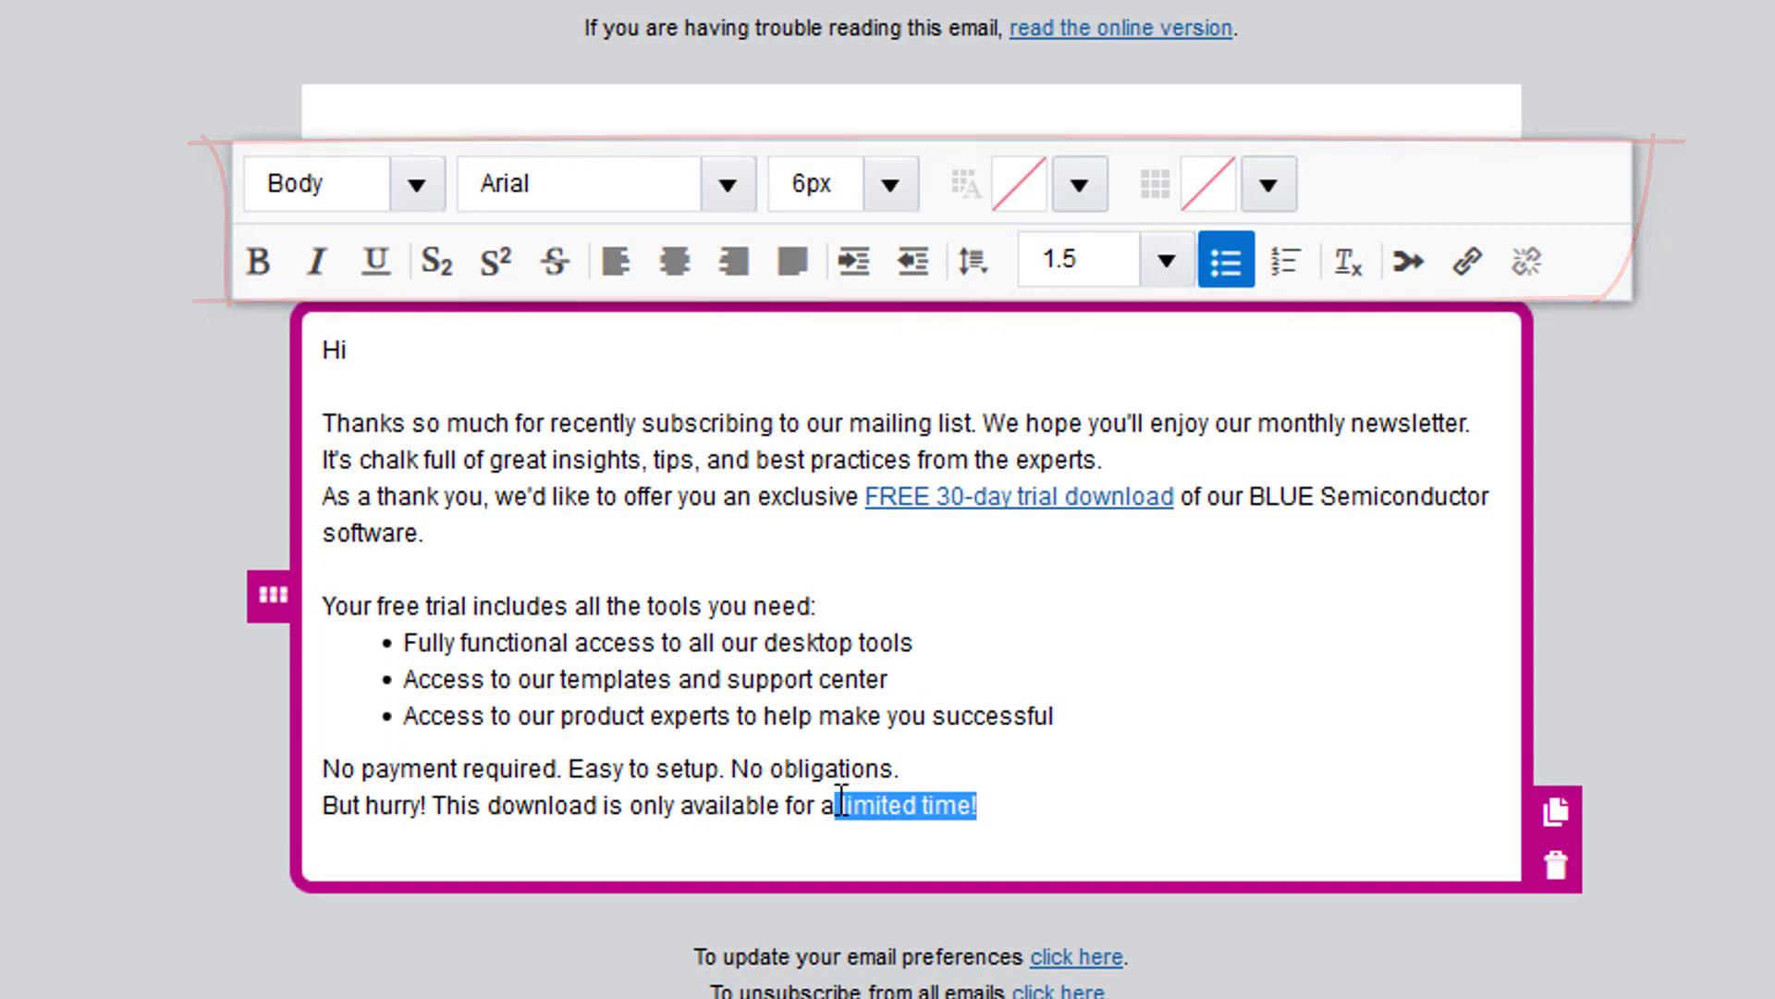
click(262, 278)
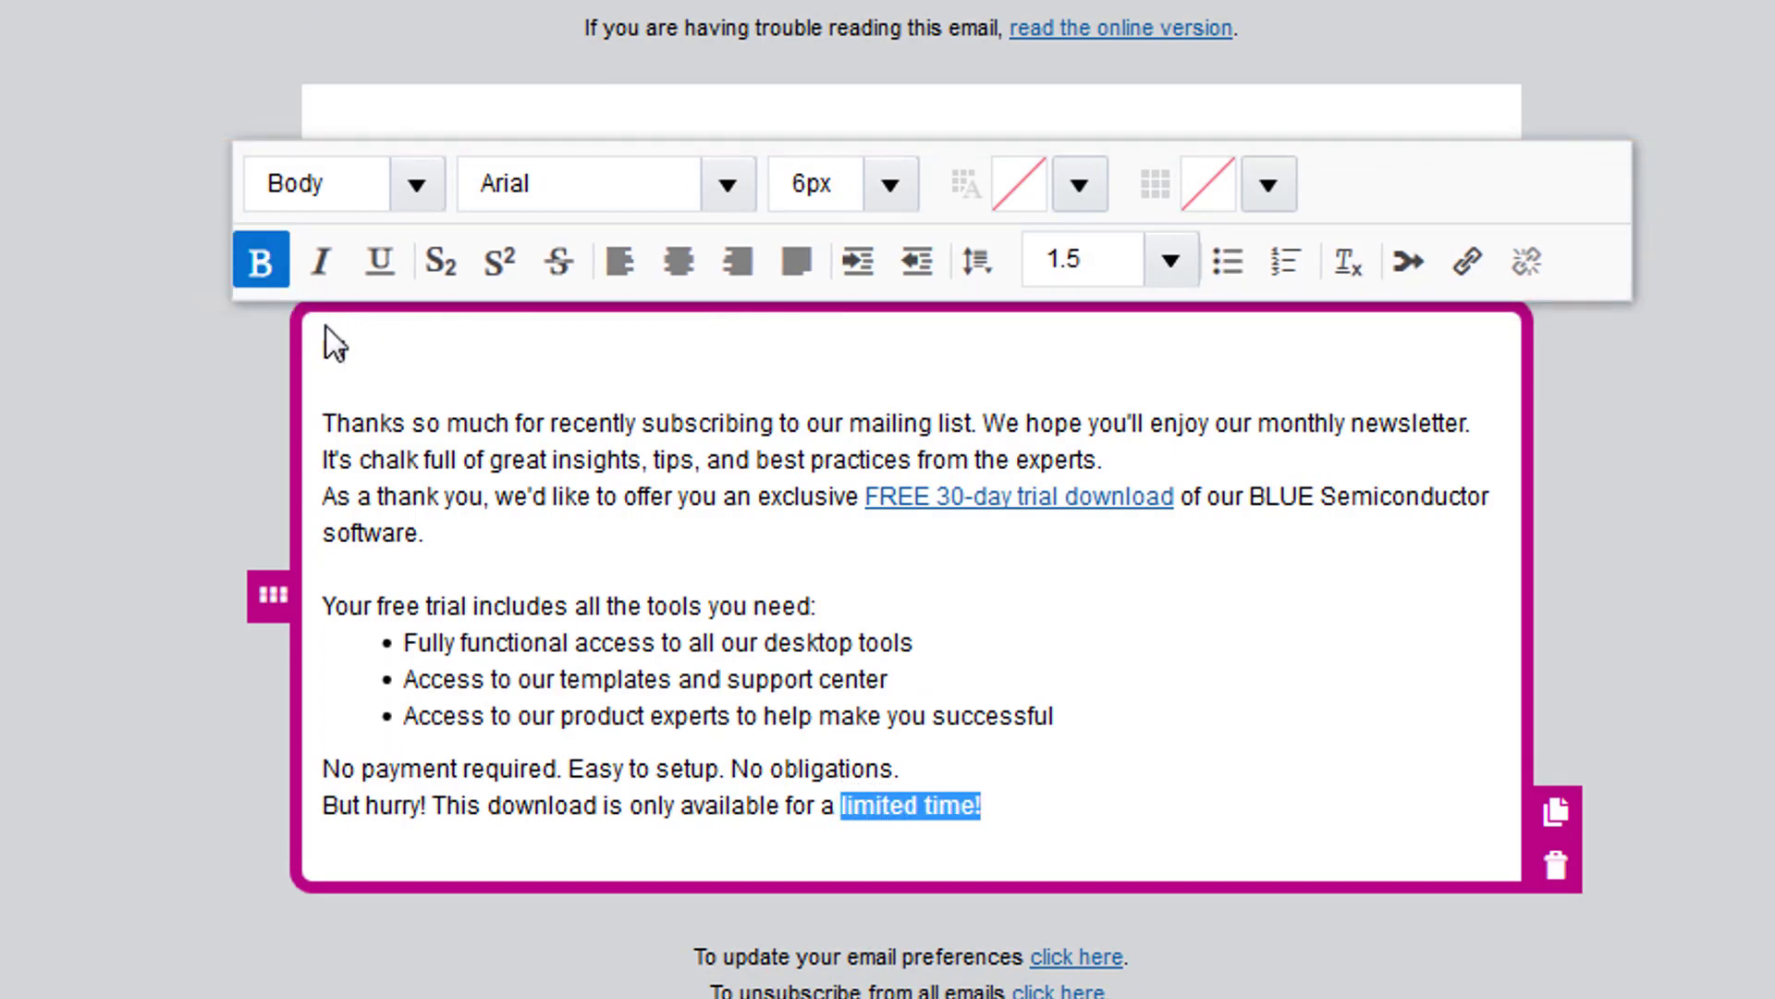
Insert the FirstName field merge after 'Hi' in the greeting
click(493, 351)
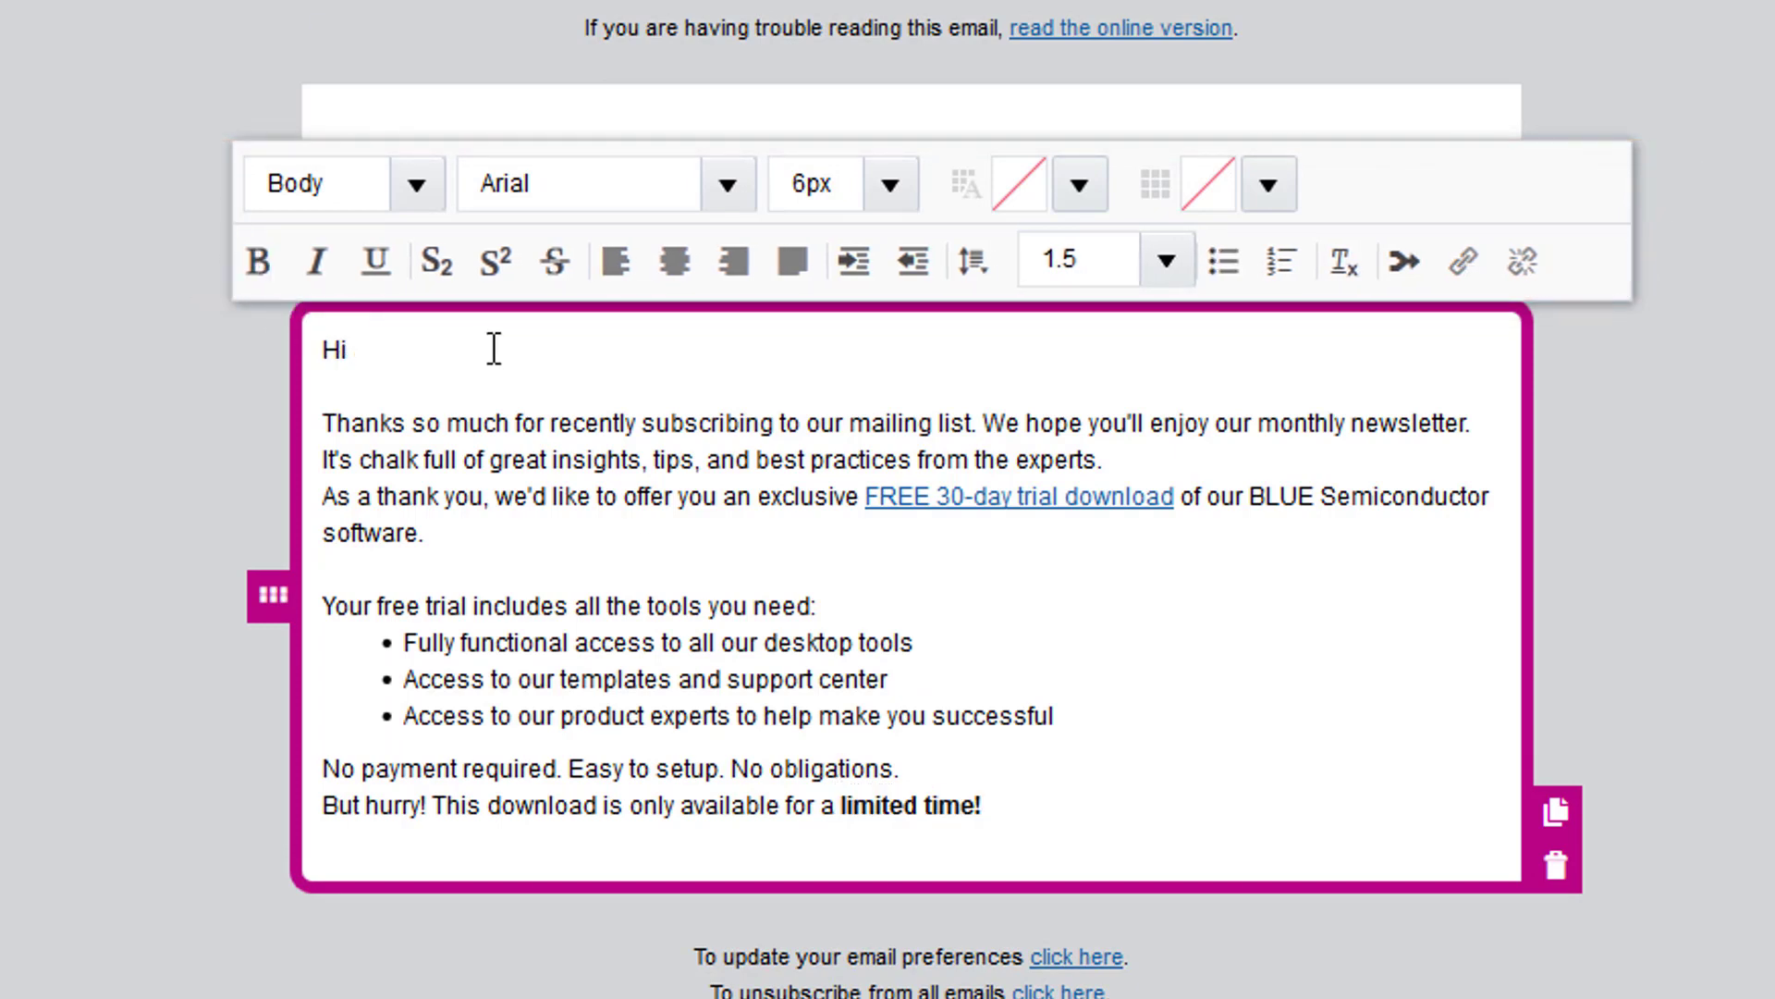
click(1402, 262)
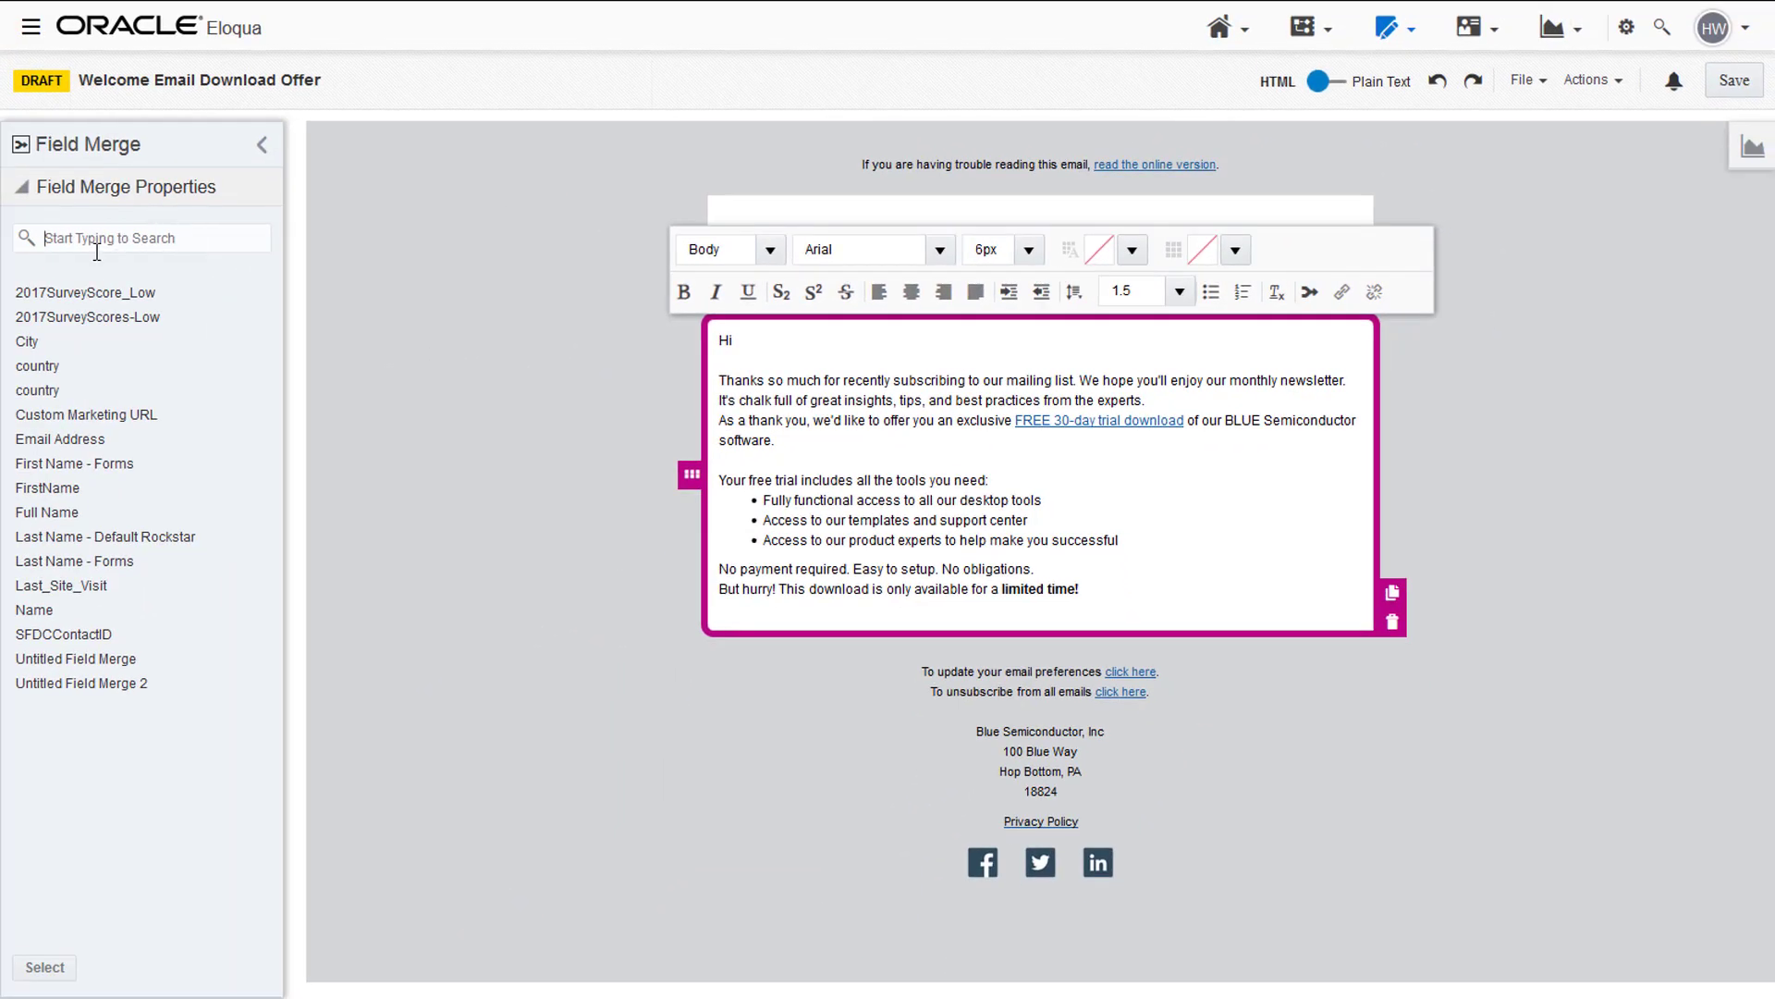
text(first)
double_click(106, 322)
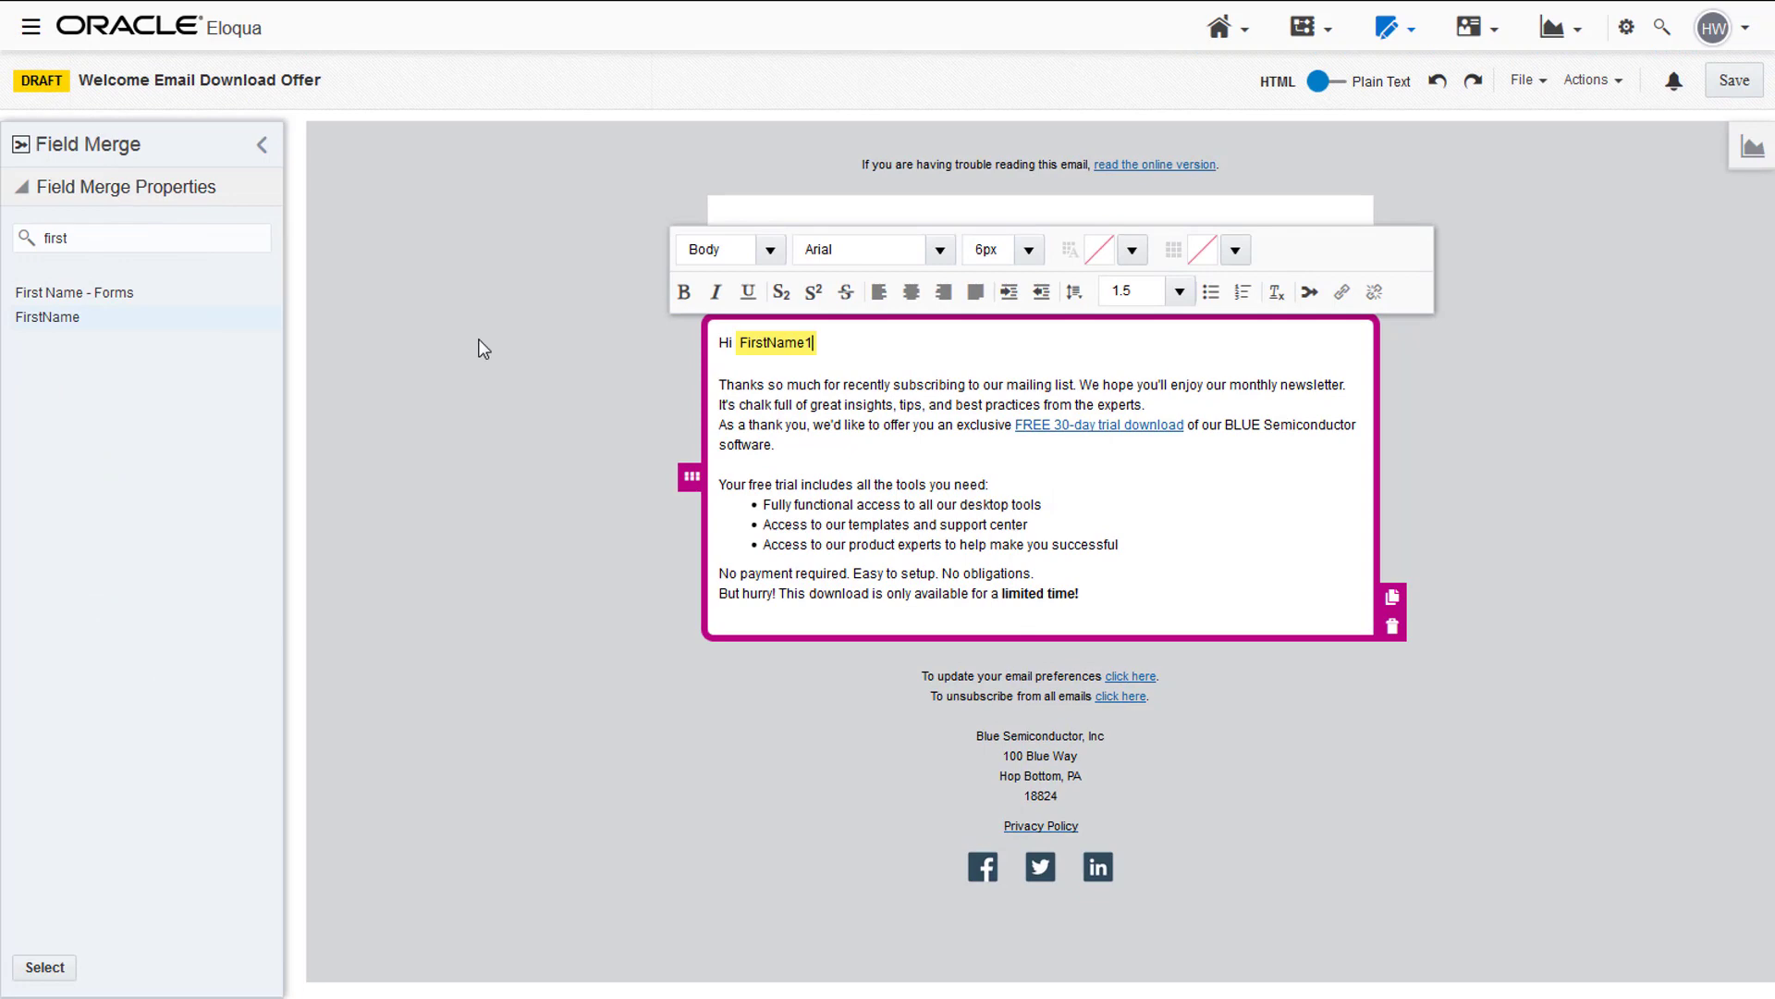
click(530, 350)
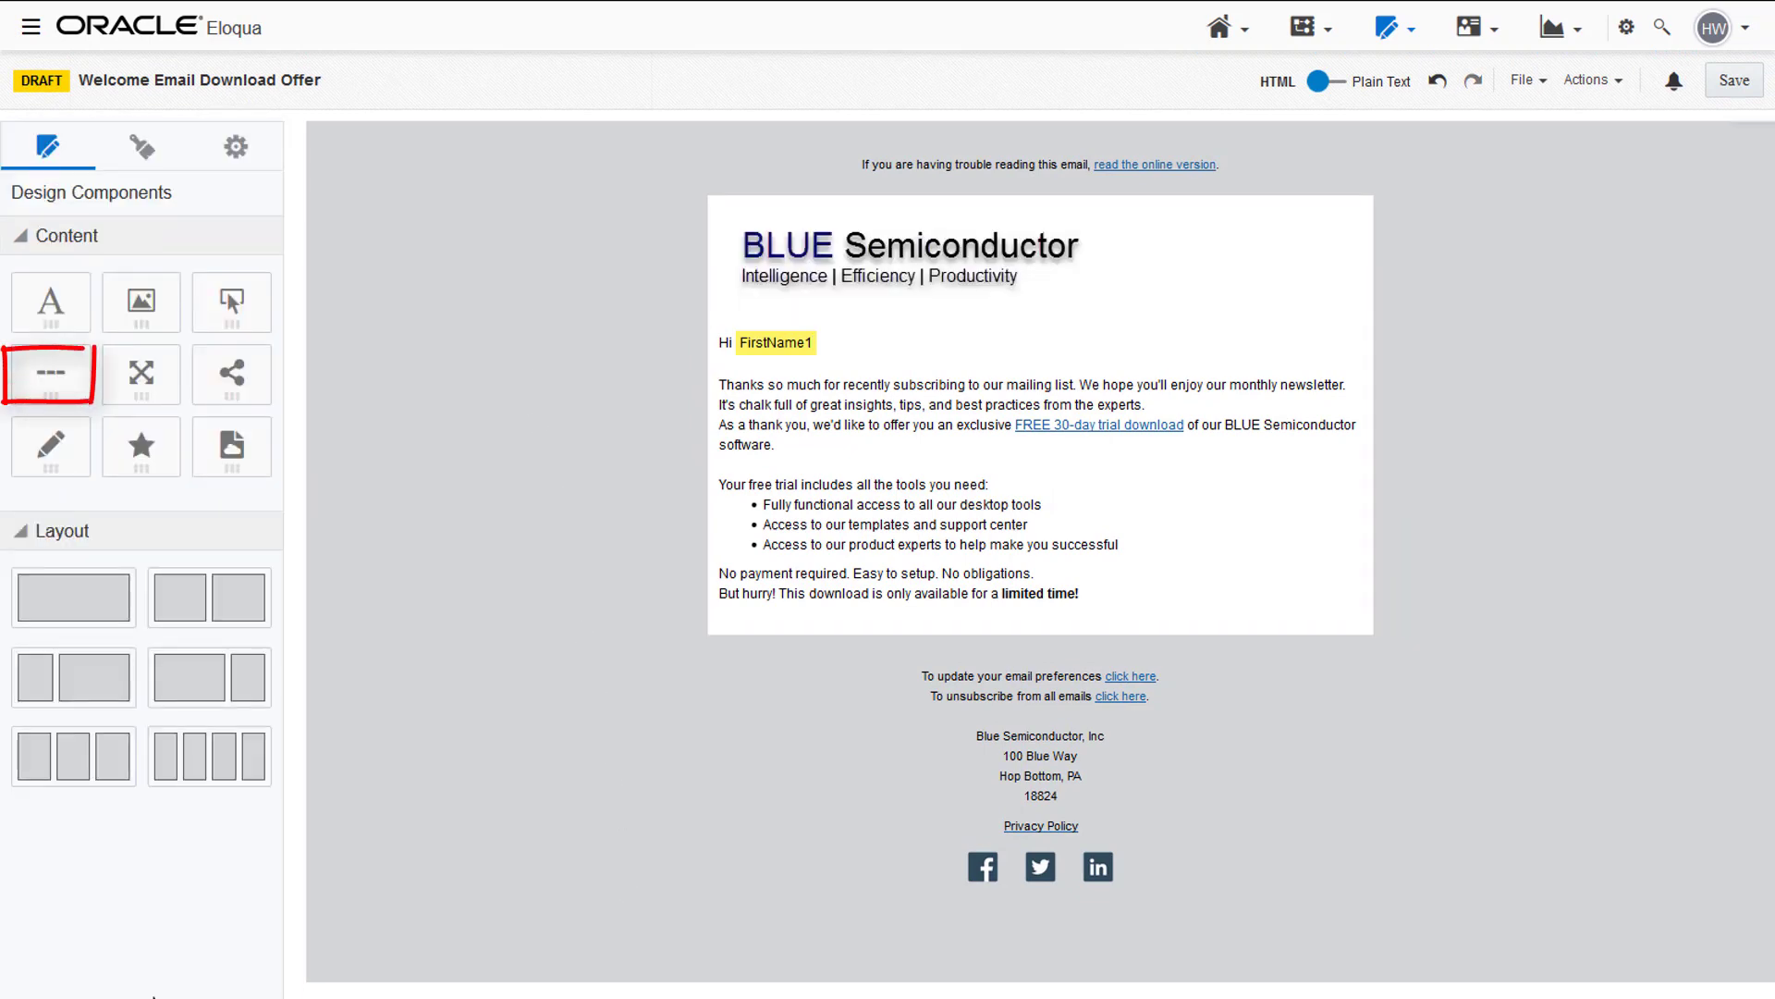
Place a Divider component between the logo and the greeting, then bring up the email's actions list
drag(39, 387, 1082, 331)
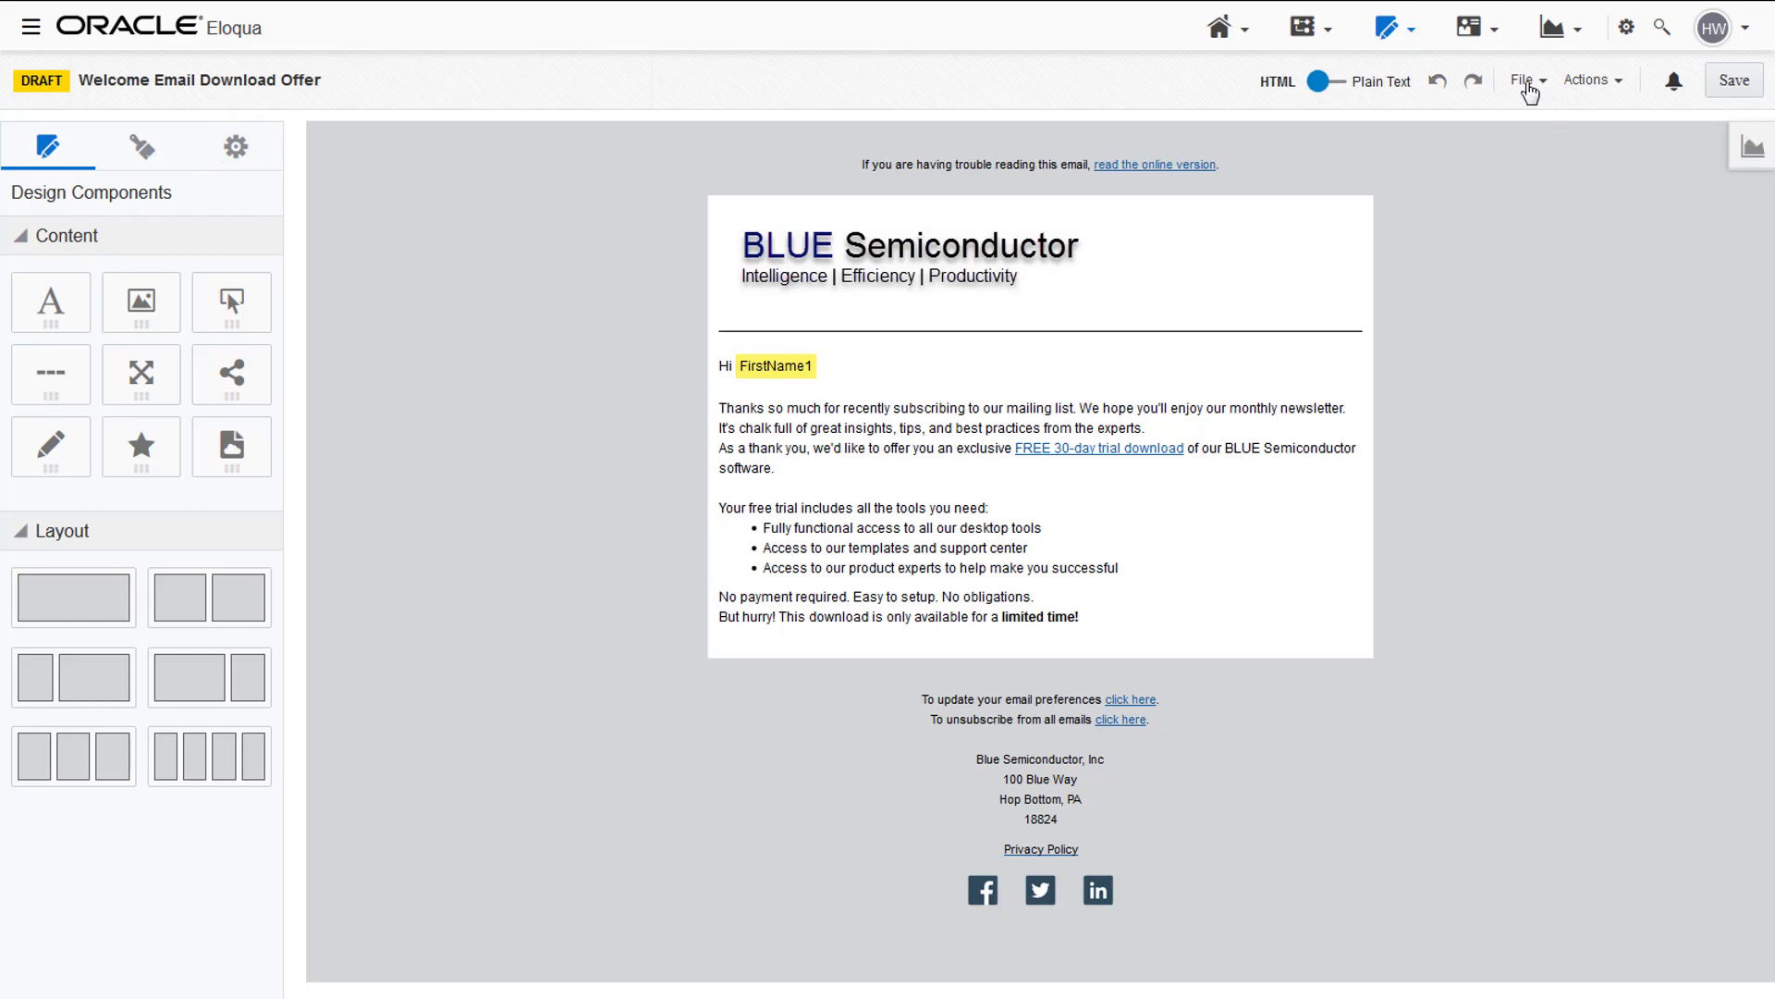
click(1524, 84)
click(1465, 194)
Preview the email for a contact found by name search, at desktop, tablet and mobile widths
click(1592, 81)
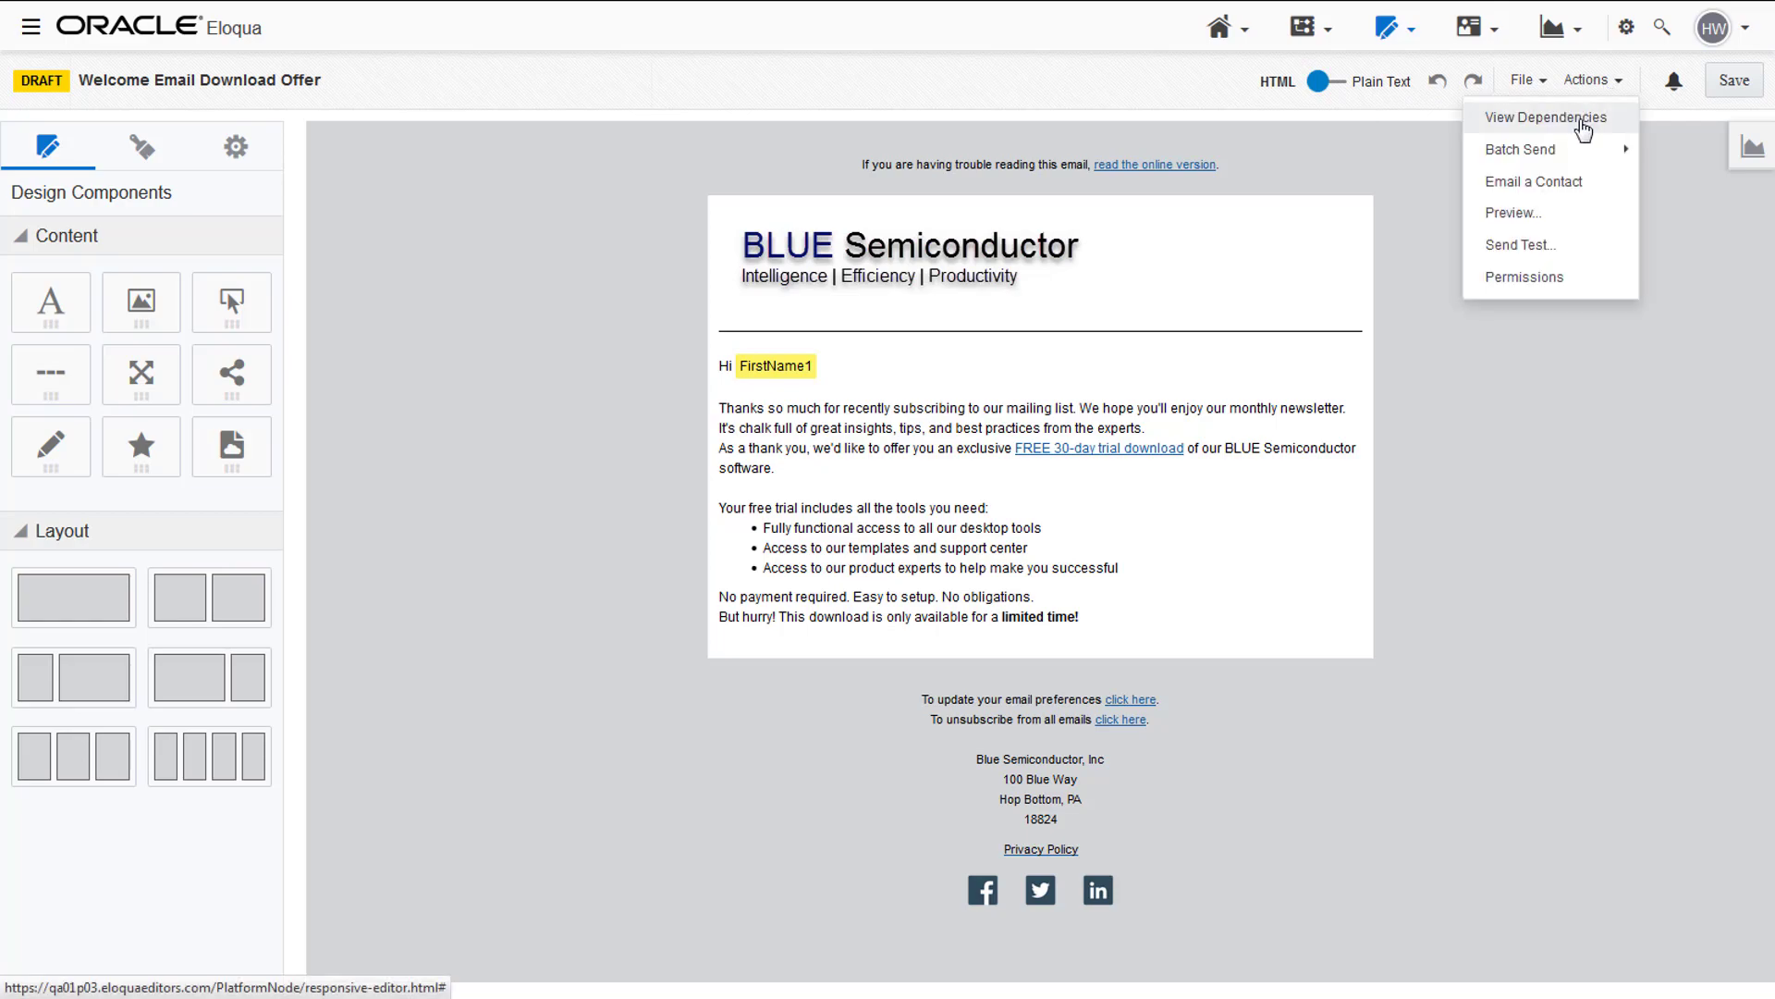
click(1510, 214)
click(1486, 113)
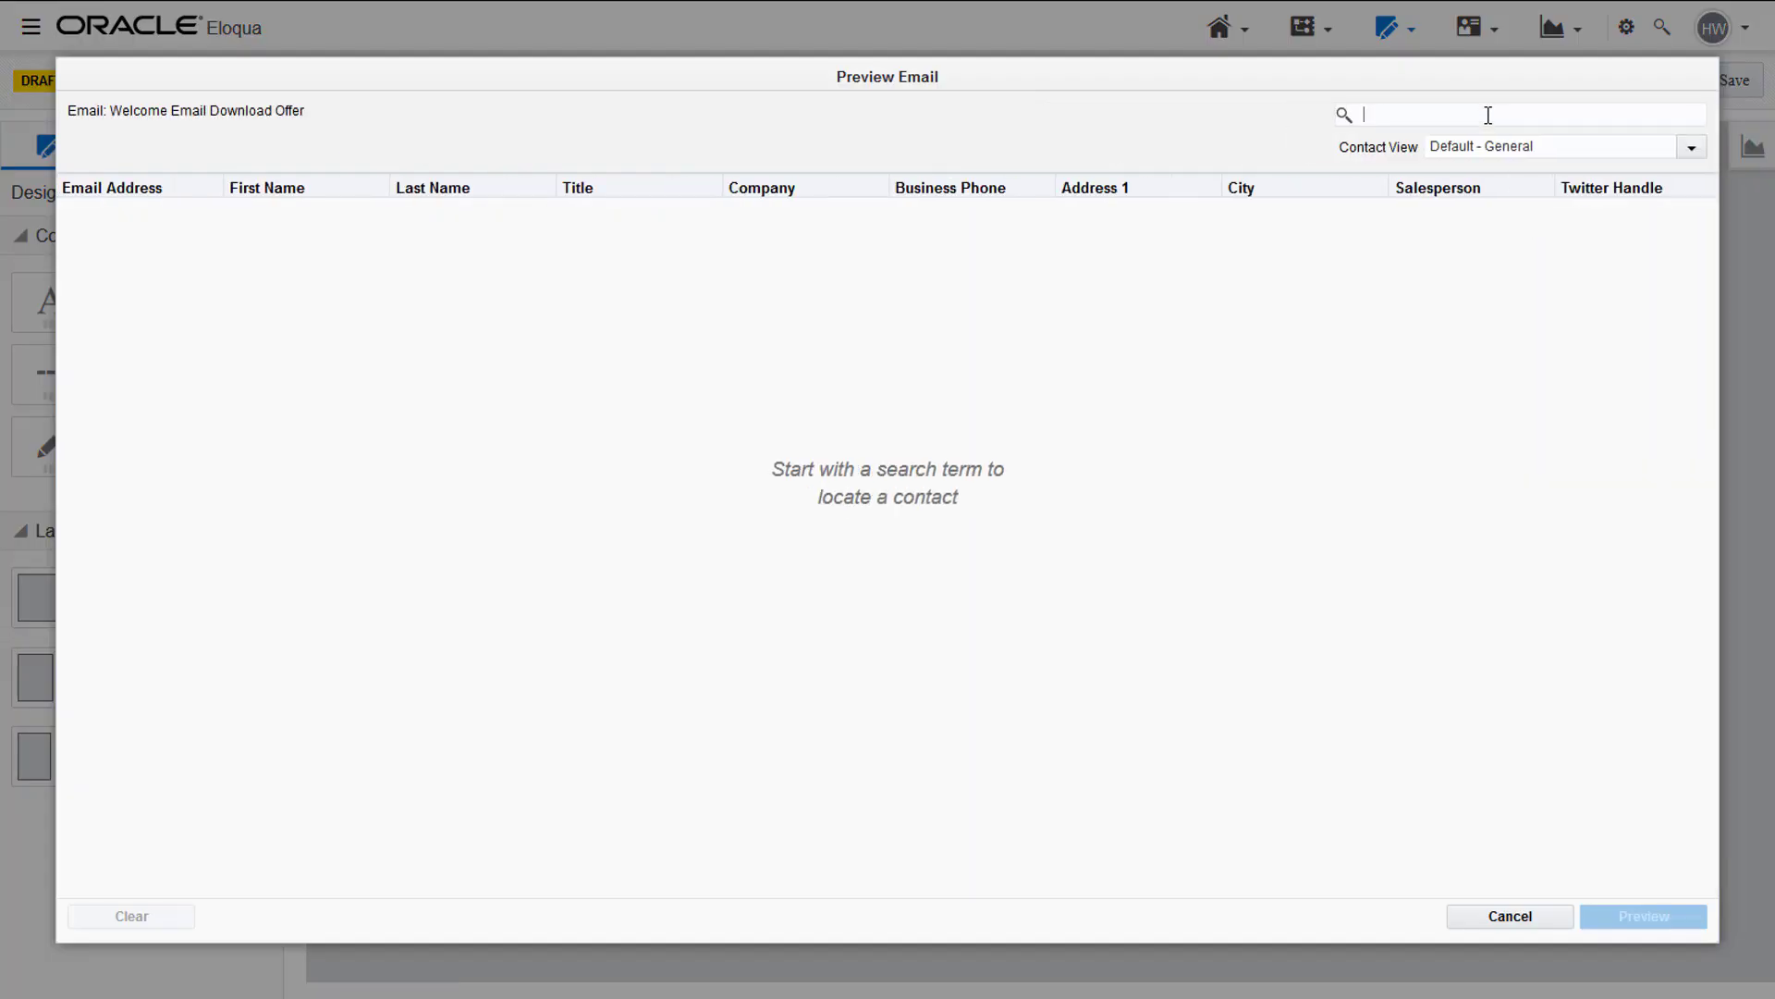
text(mark)
double_click(1421, 205)
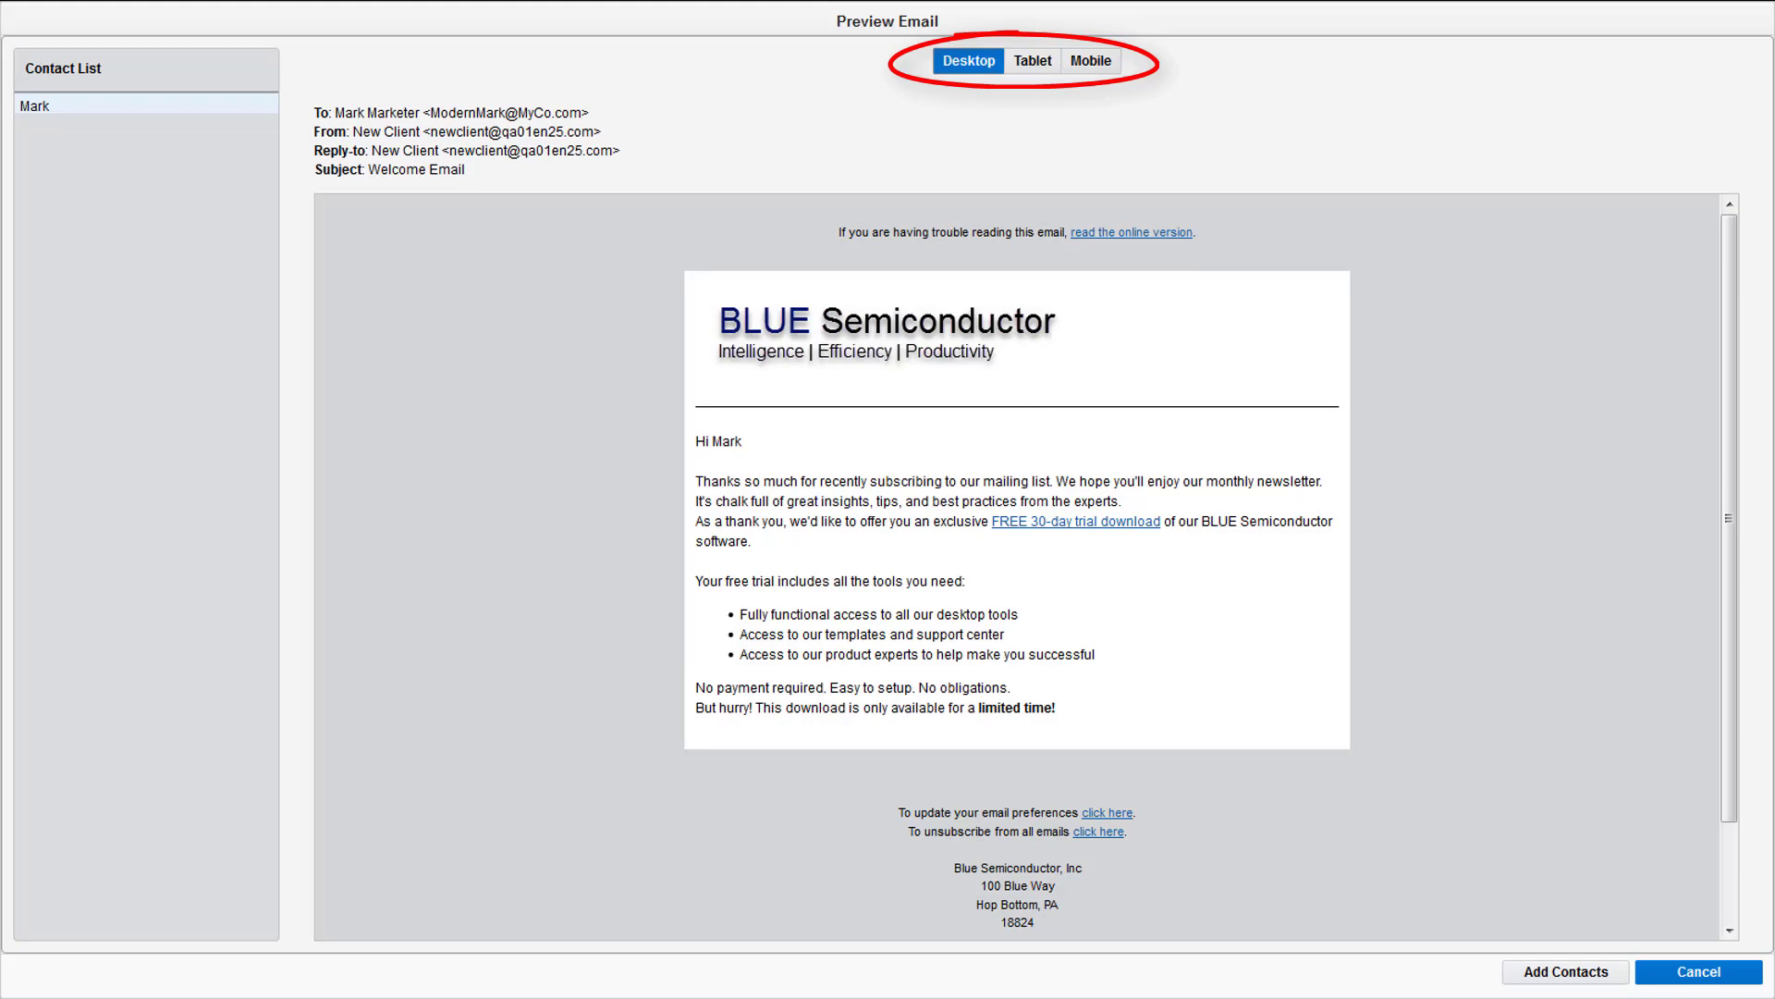
click(1030, 61)
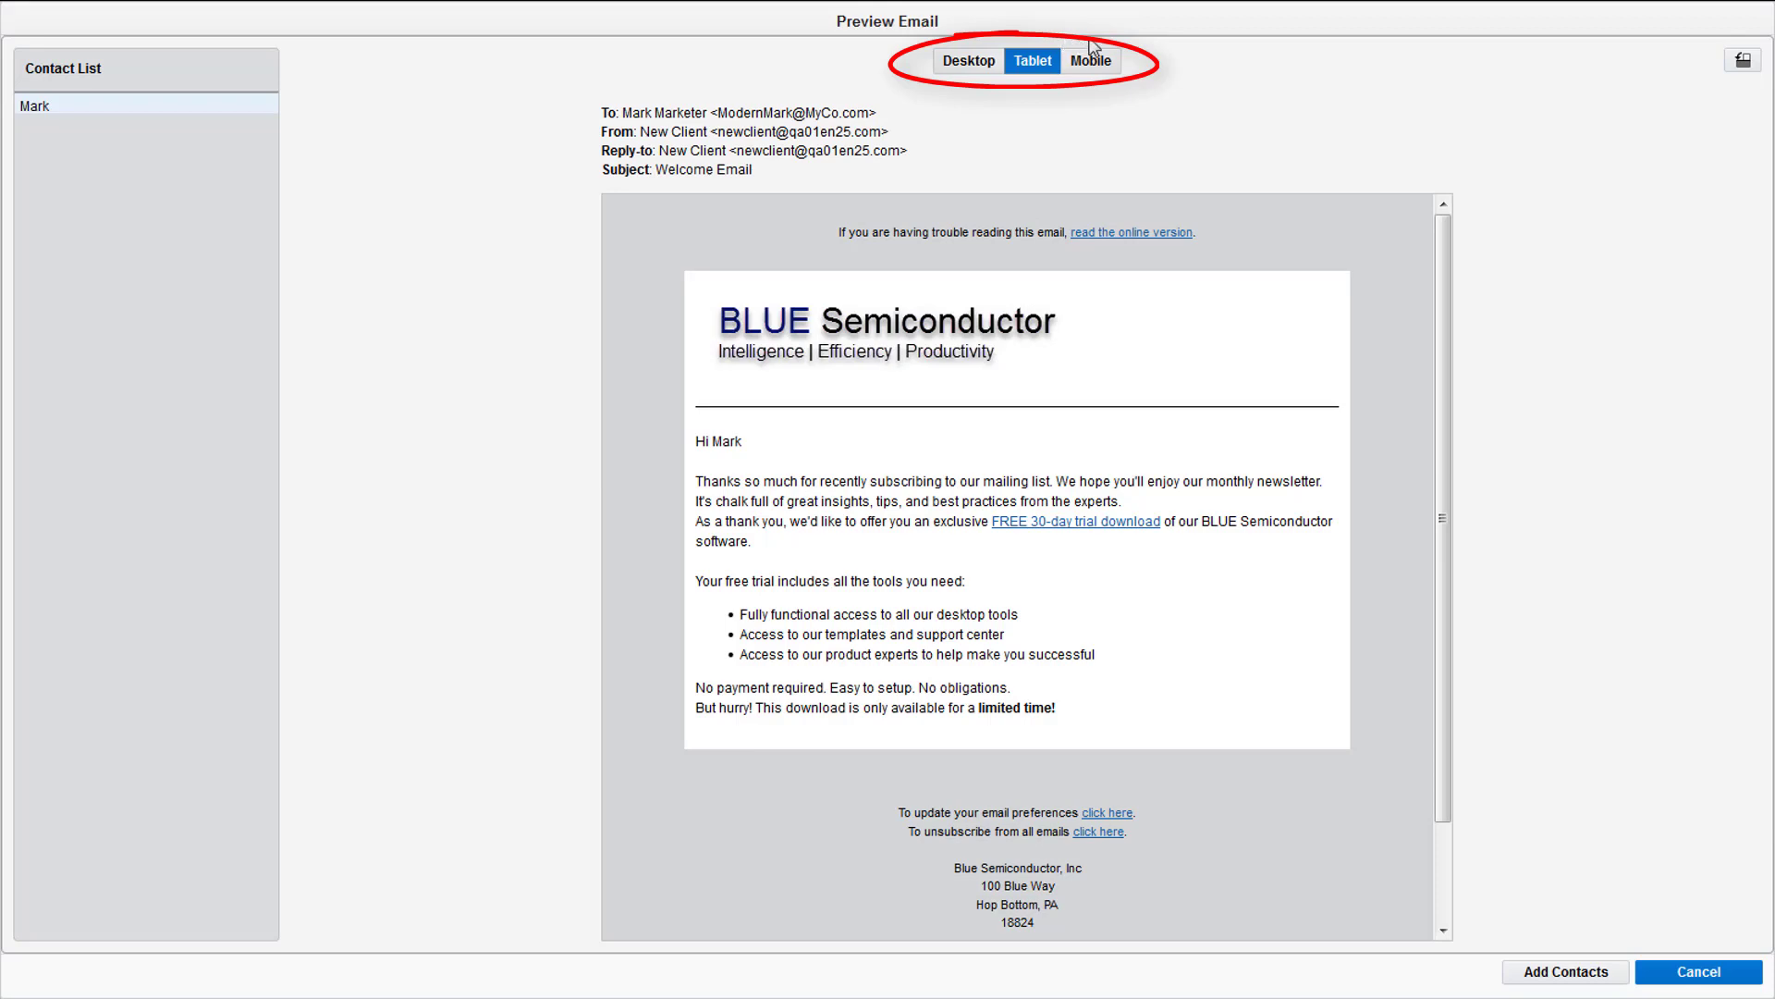
click(1102, 54)
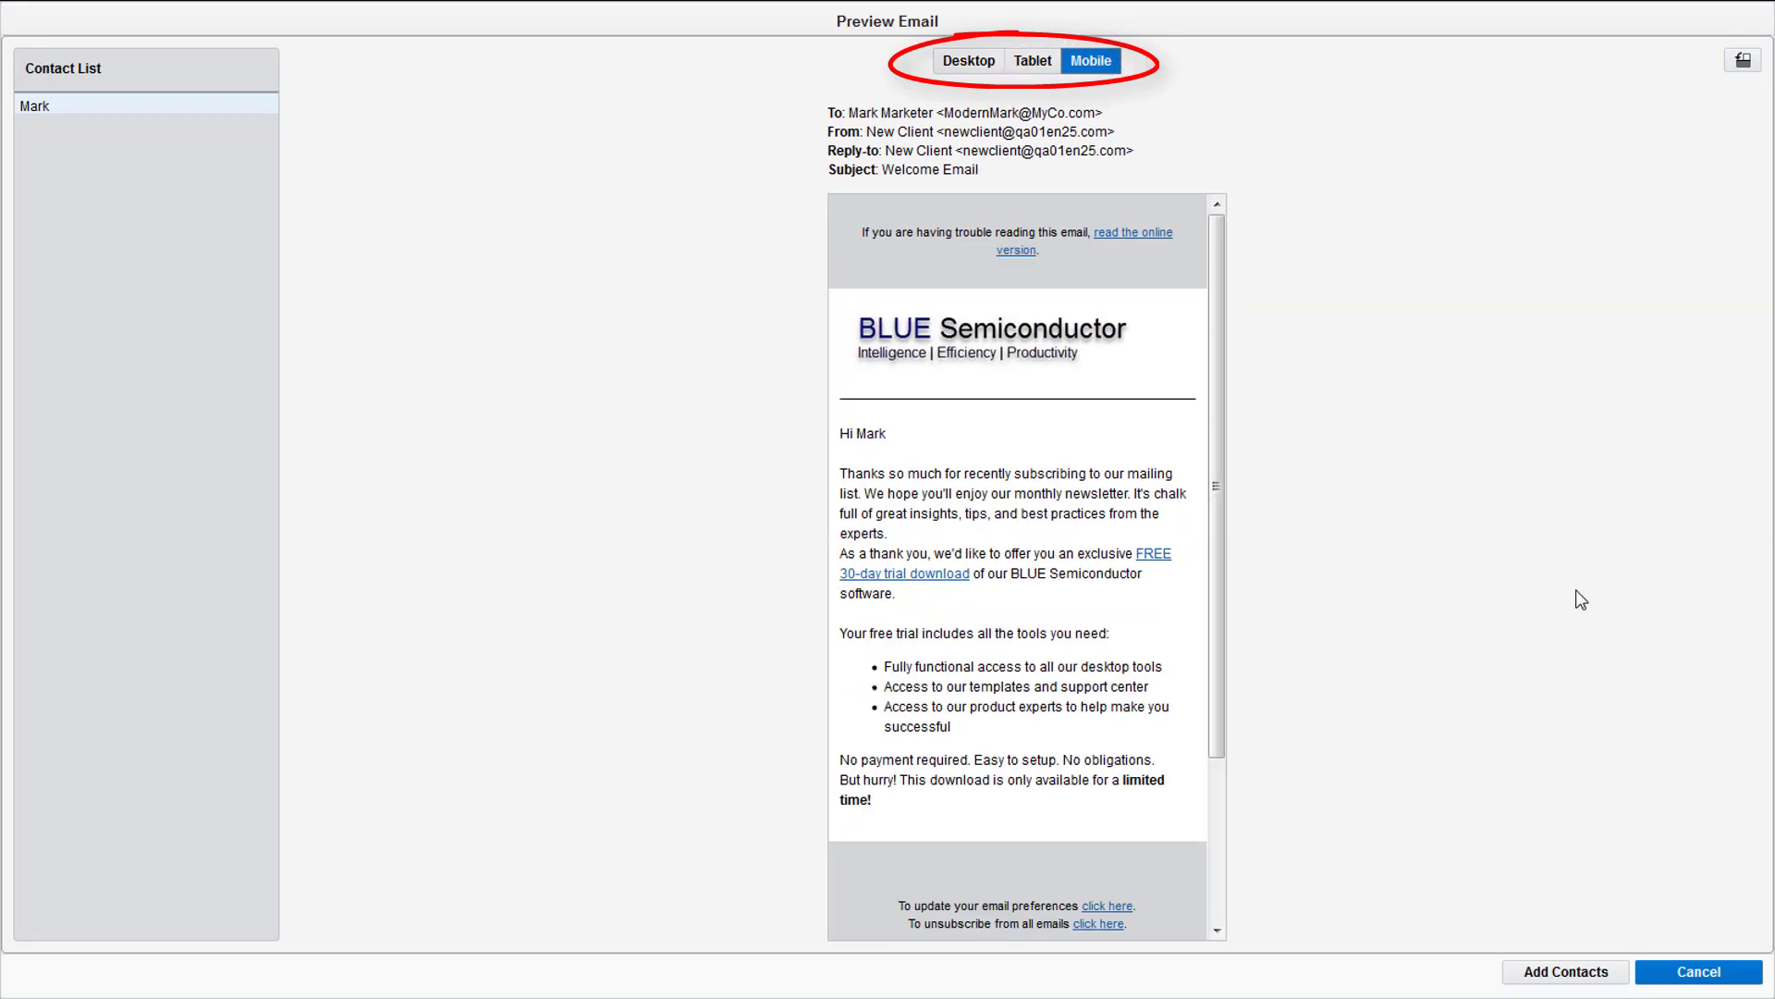
Cancel the Preview Email window to return to the design editor
click(1707, 973)
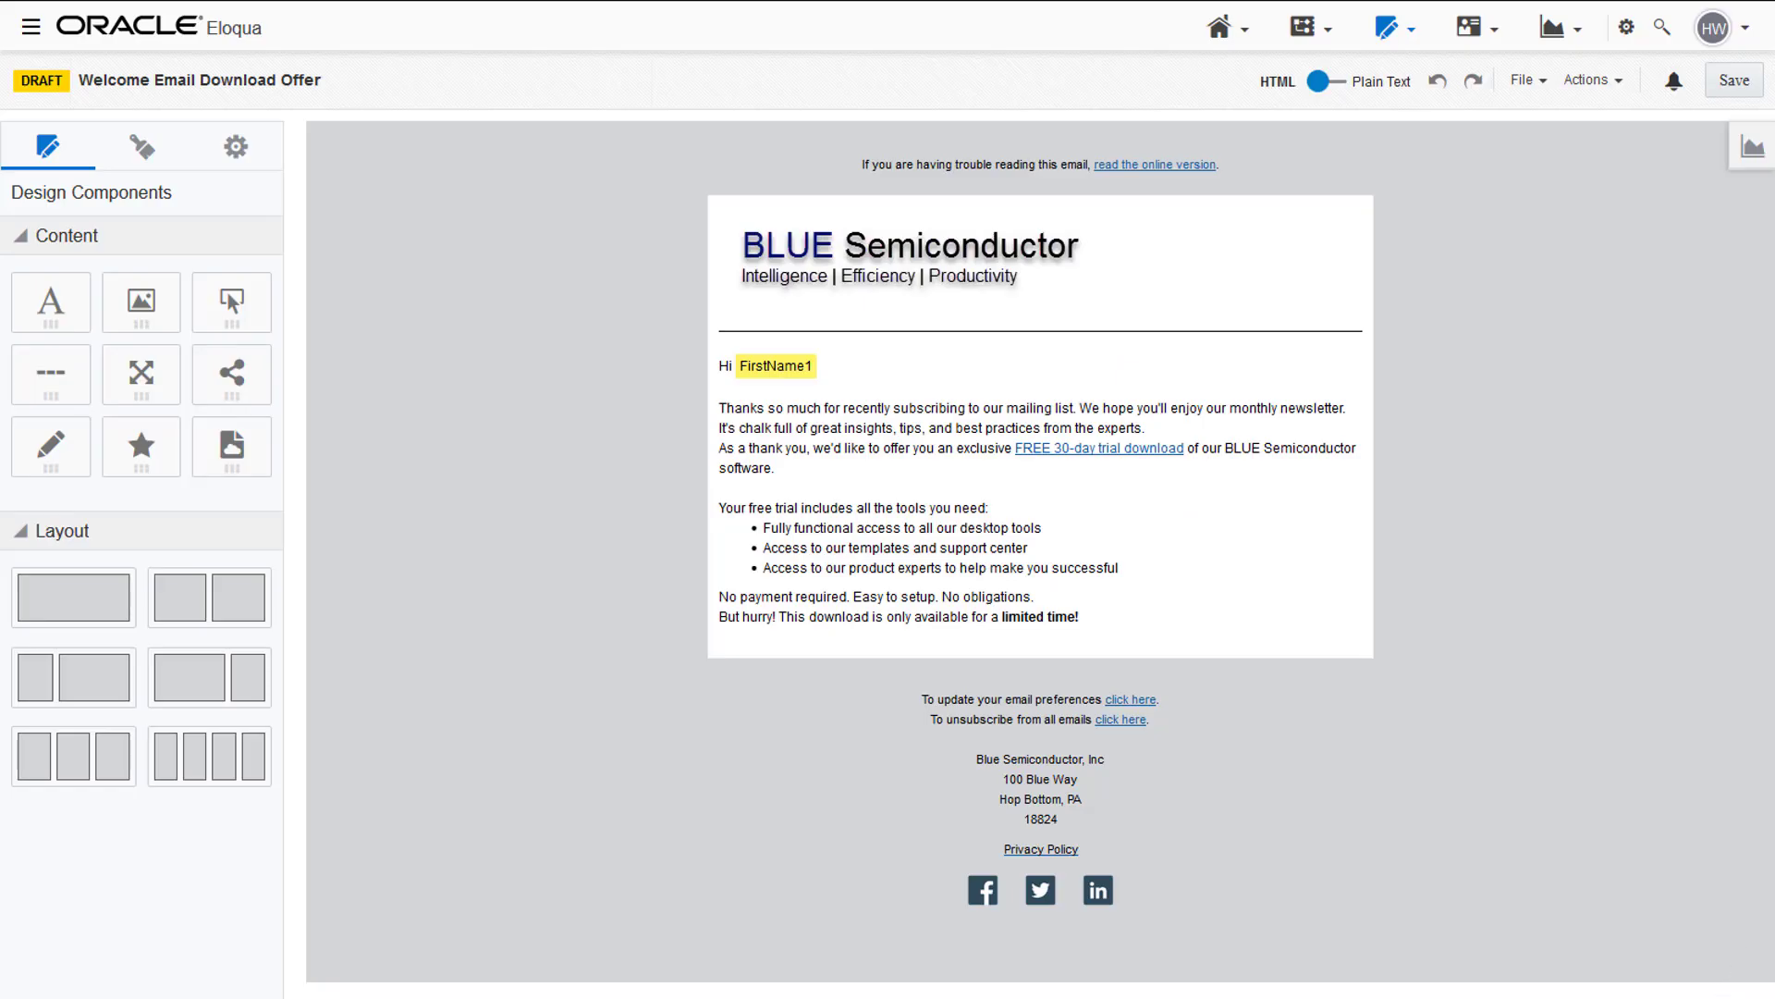